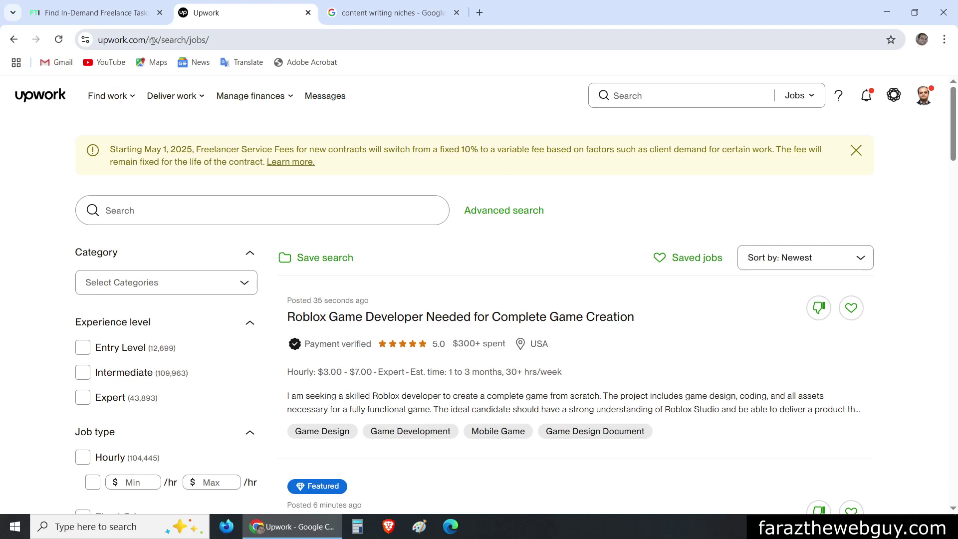
Switch from the Upwork job search to the 'Find In-Demand Freelance Tasks' site
left_click(95, 12)
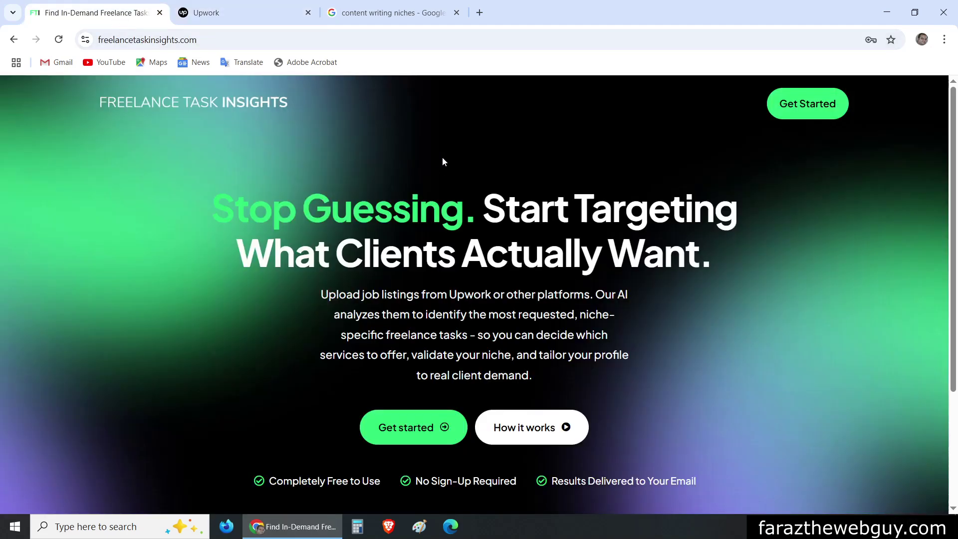
Go back to the Upwork tab, then bring up the Google results for 'content writing niches'
left_click(273, 10)
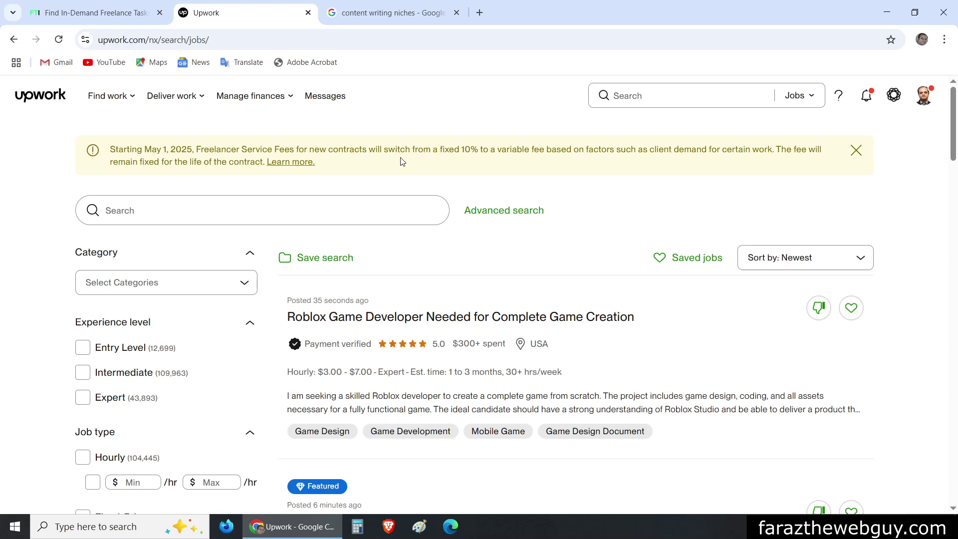
left_click(392, 13)
scroll(525, 207, "down", 2)
scroll(525, 207, "down", 3)
scroll(524, 207, "up", 6)
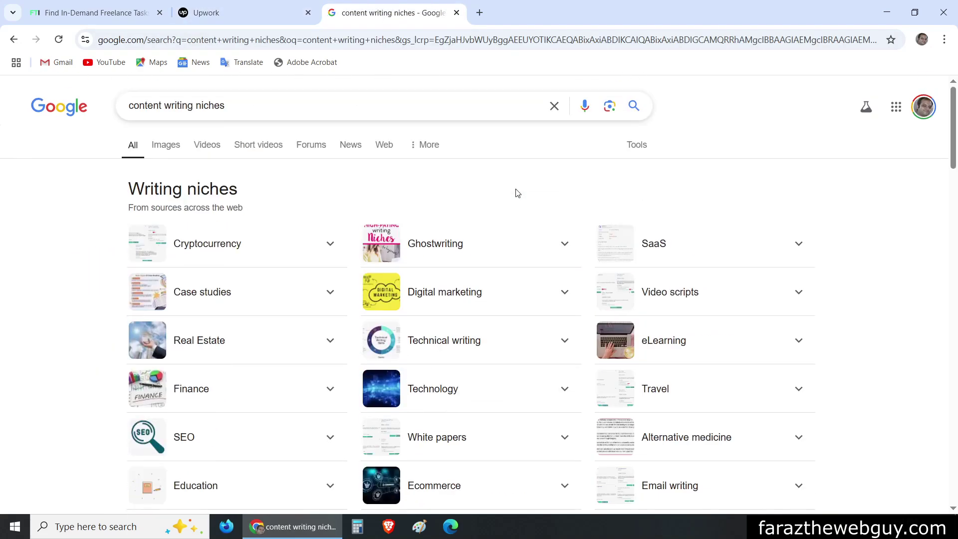
scroll(509, 191, "down", 3)
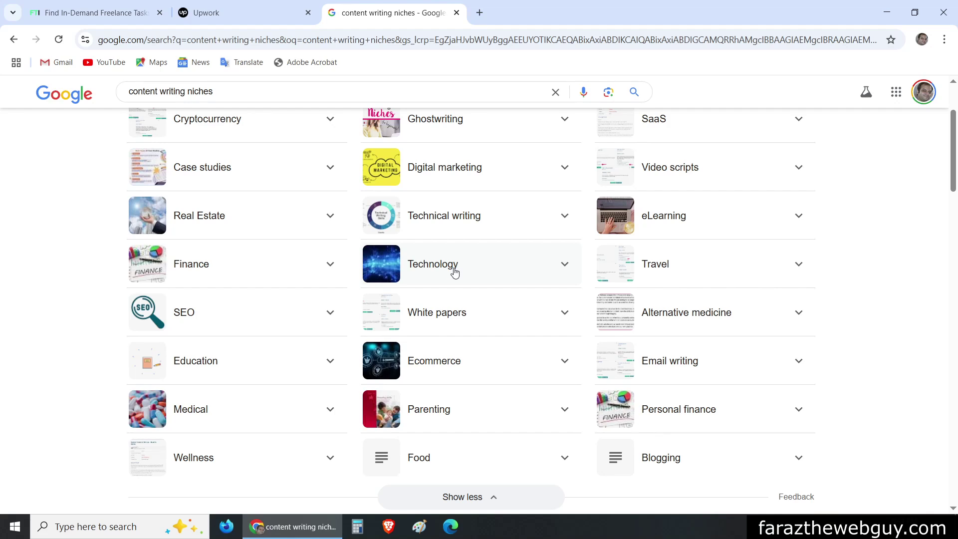
scroll(441, 283, "up", 1)
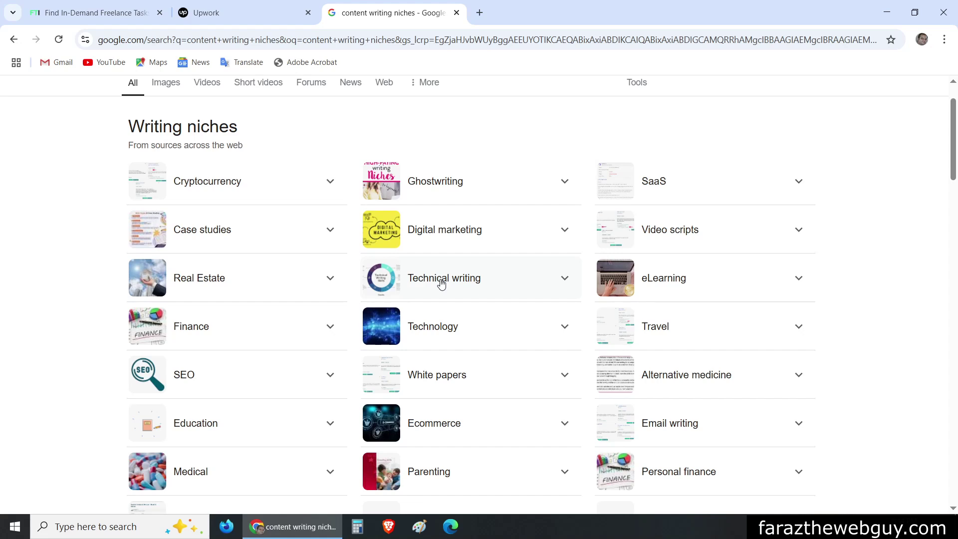
scroll(433, 259, "down", 3)
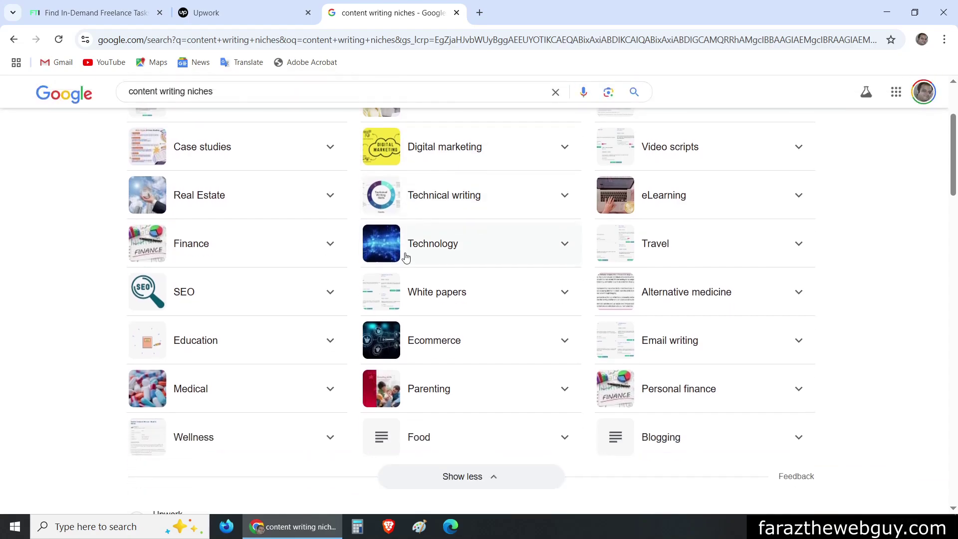
left_click(213, 11)
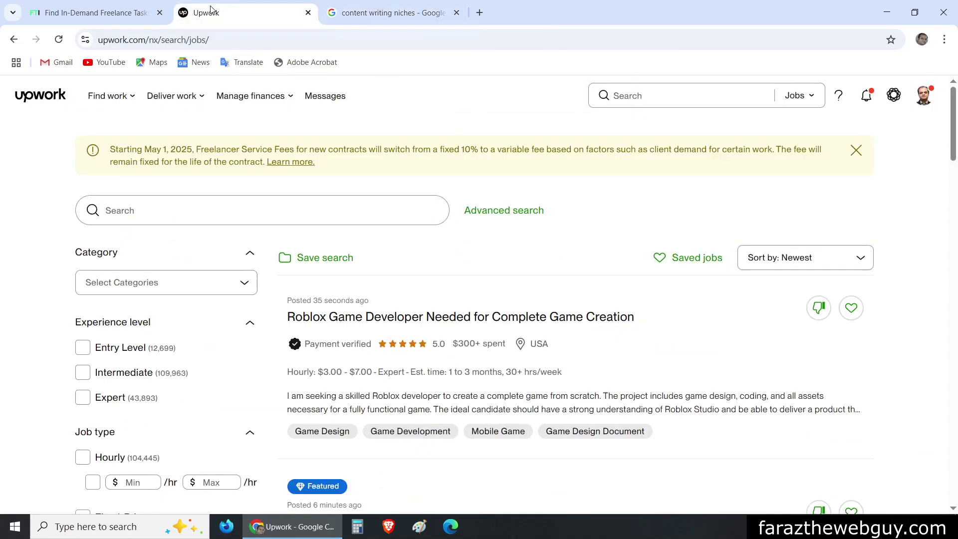
Filter the Upwork job results to the 'All - Writing' category
scroll(496, 188, "down", 20)
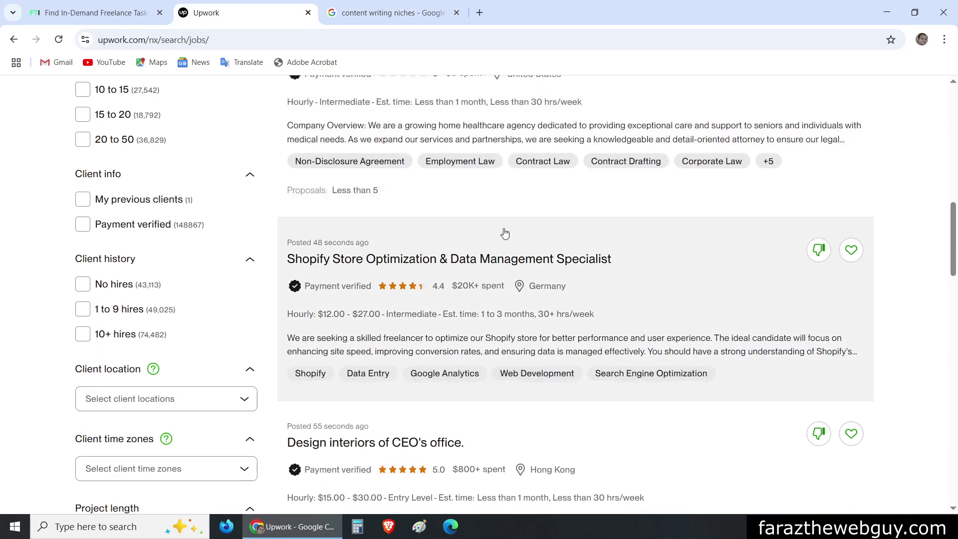
scroll(508, 283, "up", 20)
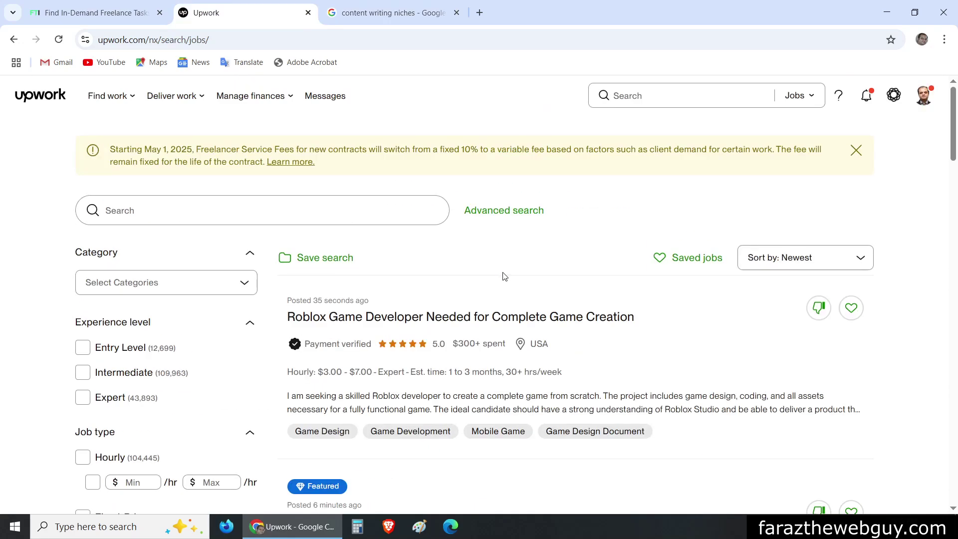
left_click(209, 287)
scroll(209, 399, "down", 7)
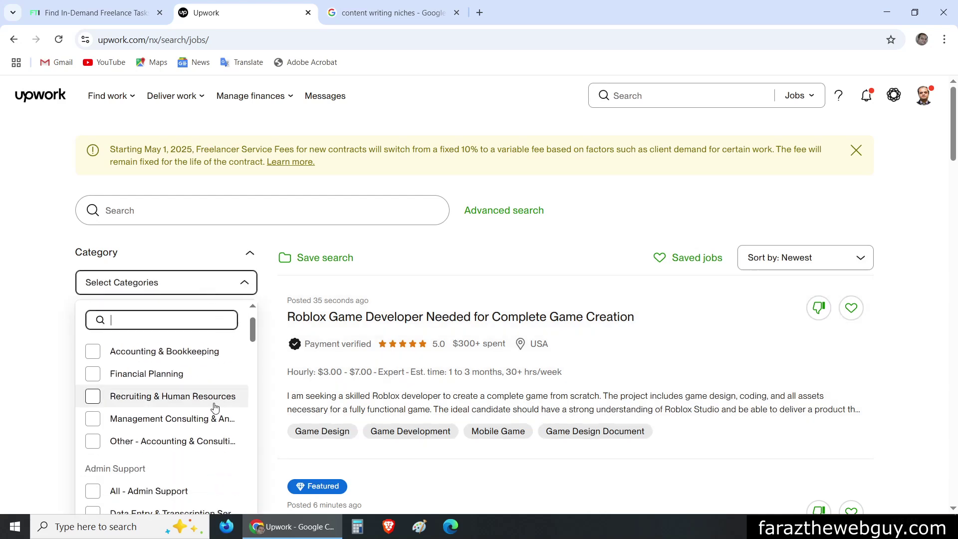
scroll(199, 418, "down", 8)
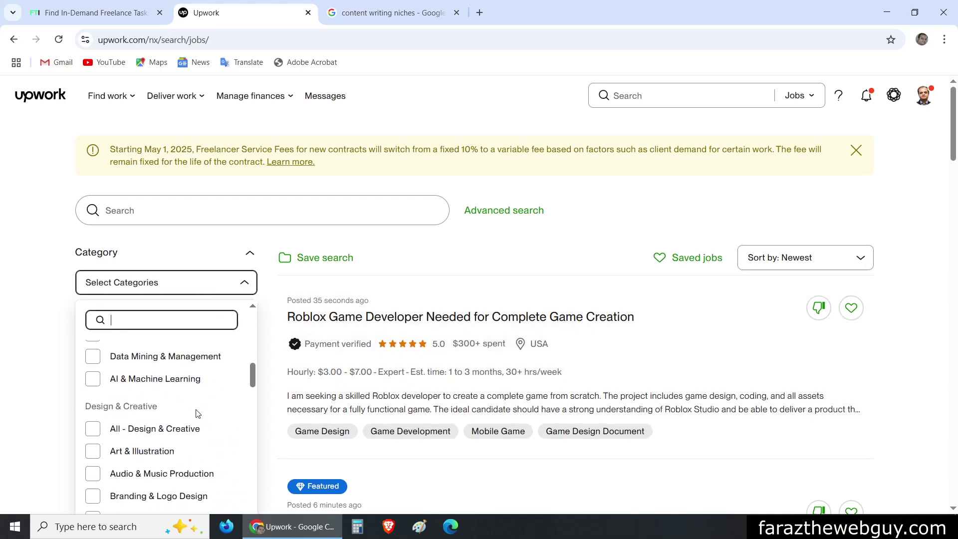
scroll(190, 419, "down", 8)
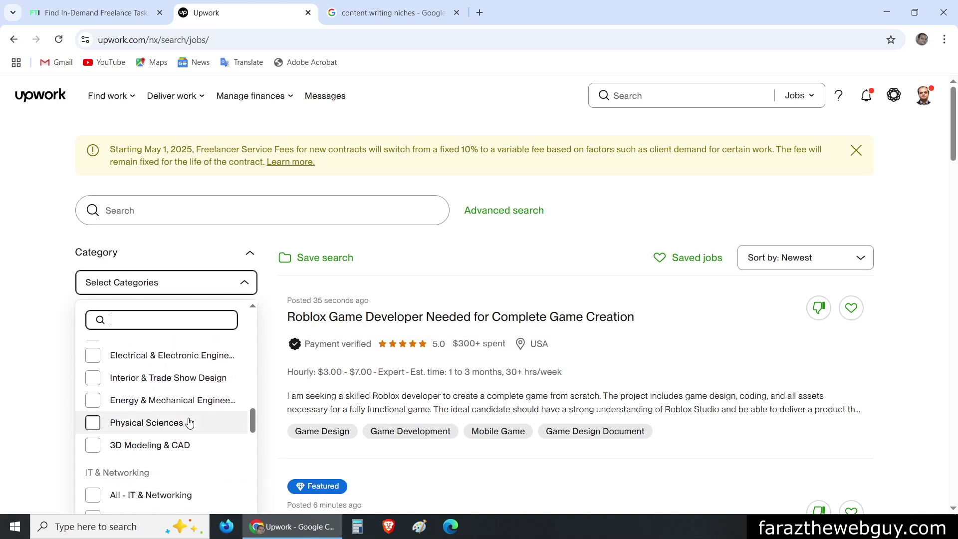
scroll(190, 426, "down", 8)
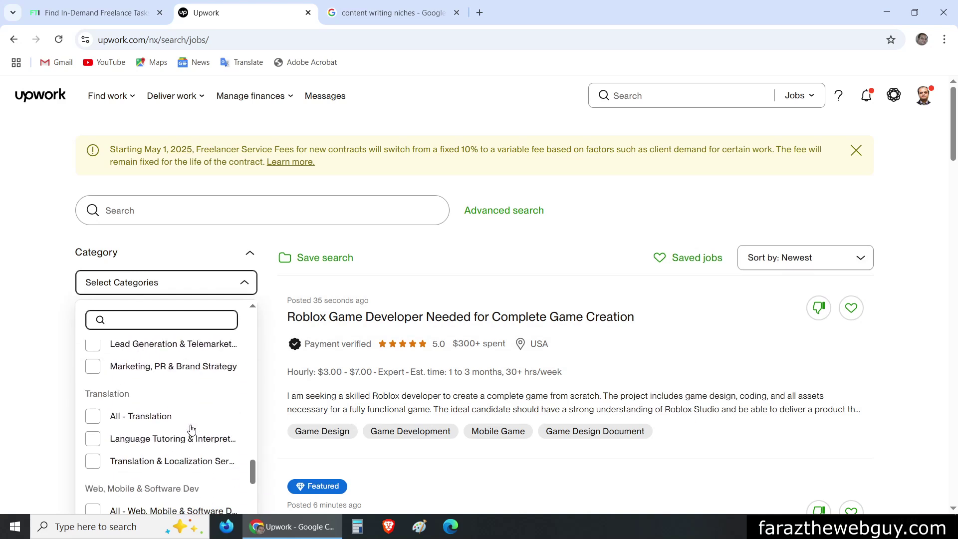
scroll(191, 424, "down", 8)
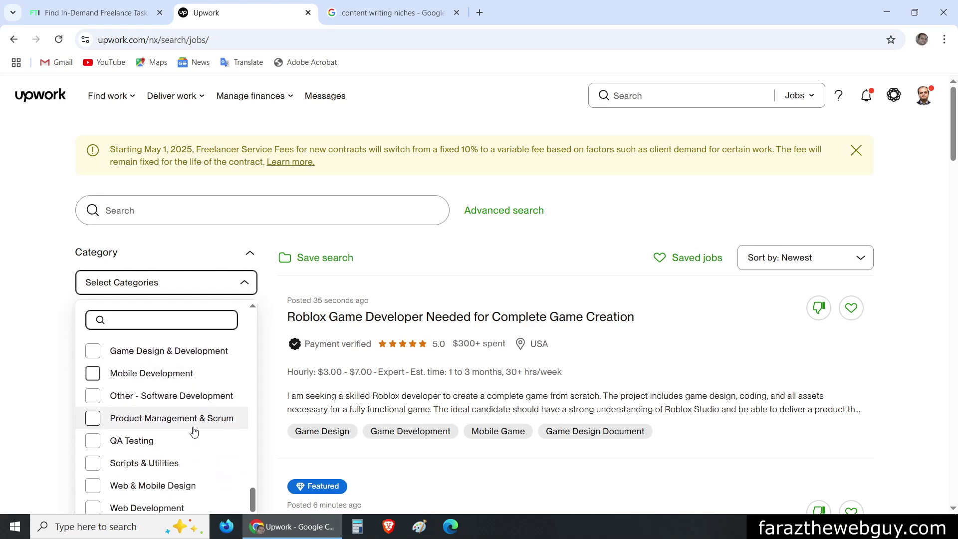
left_click(92, 431)
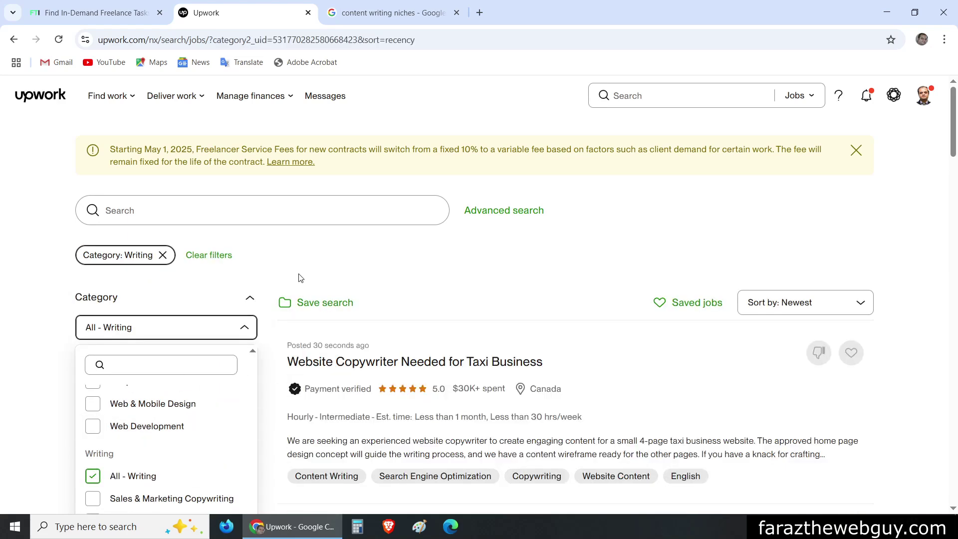
Set the Writing job results to show 50 jobs per page
scroll(684, 250, "down", 20)
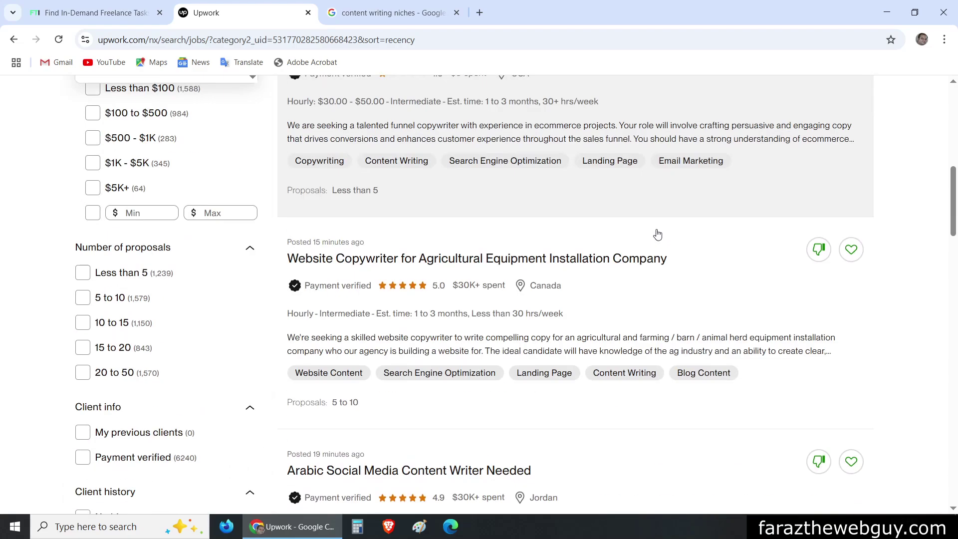
scroll(580, 300, "down", 20)
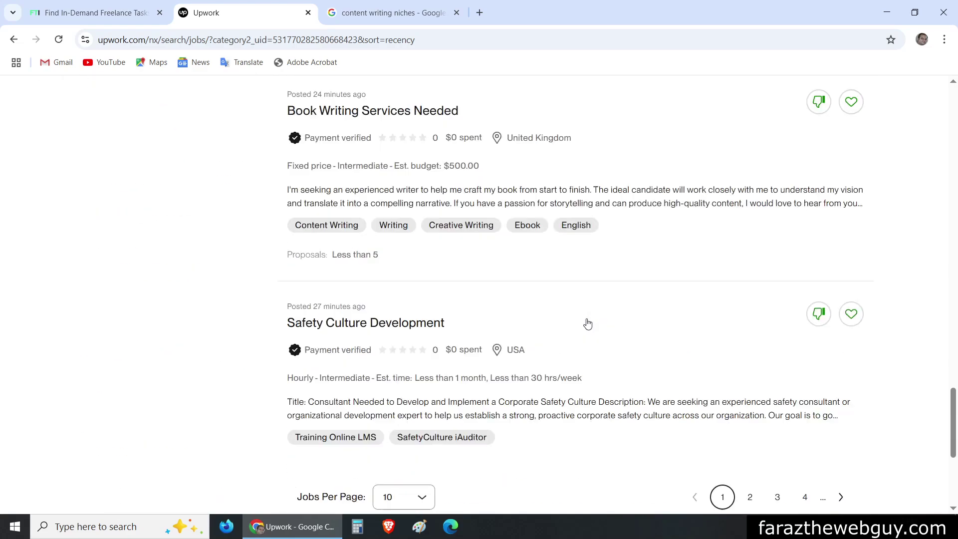
scroll(408, 211, "up", 20)
scroll(408, 212, "down", 15)
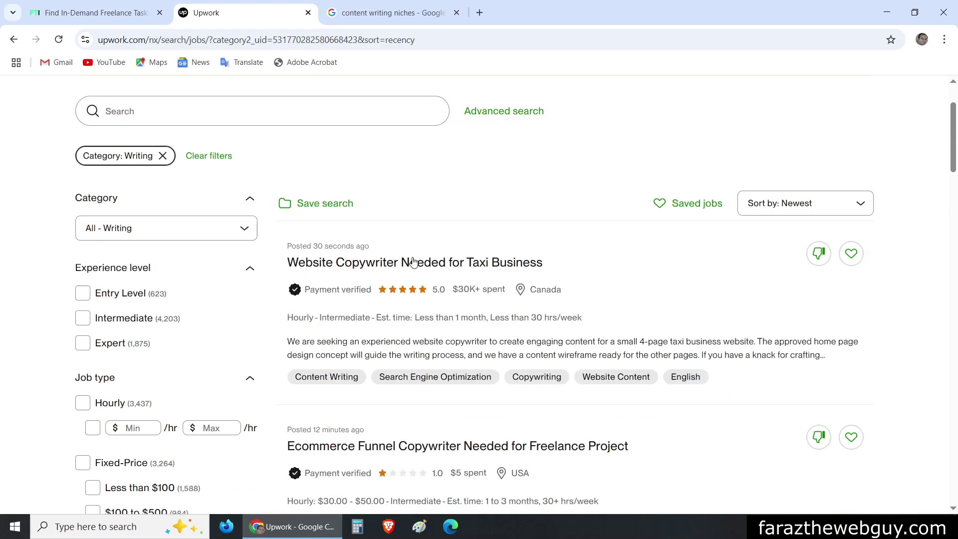
scroll(505, 410, "down", 10)
left_click(394, 216)
left_click(399, 290)
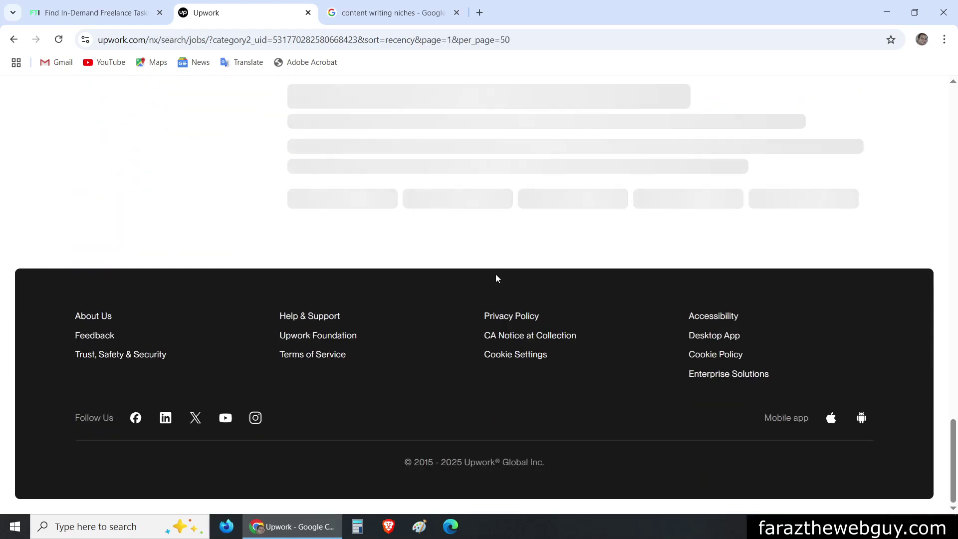
scroll(496, 278, "up", 10)
scroll(496, 277, "up", 10)
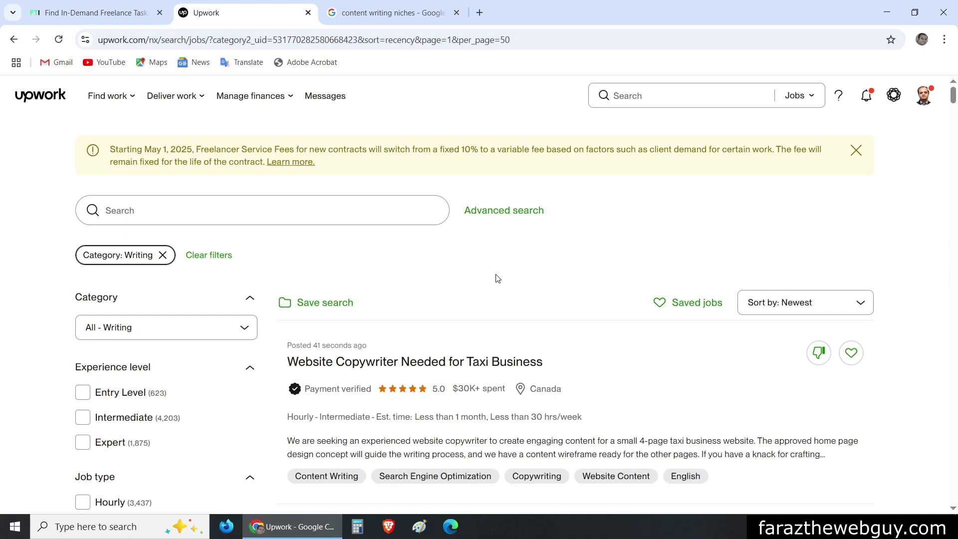
On Freelance Task Insights, open the Upwork Job Scraper Chrome Extension page from Get started
scroll(497, 279, "down", 4)
left_click(109, 16)
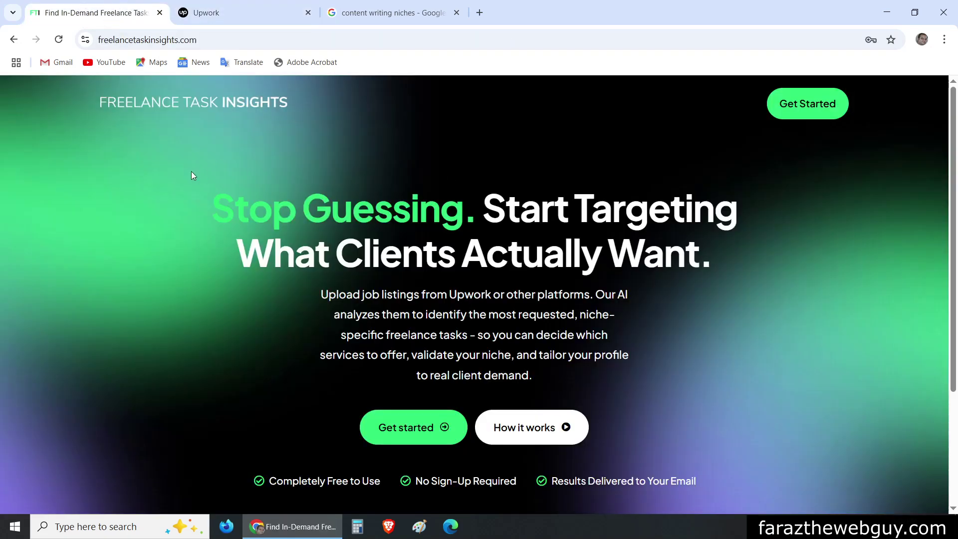
scroll(190, 172, "down", 2)
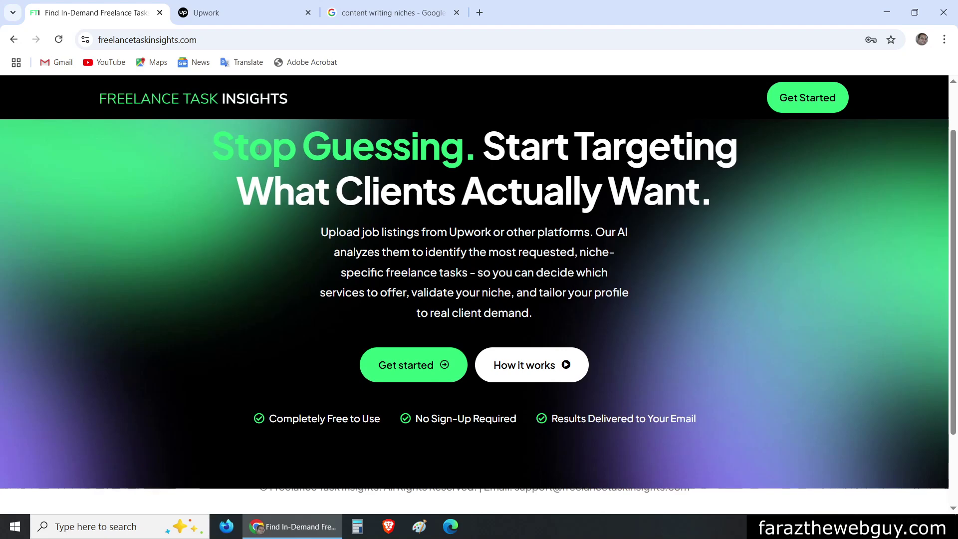
left_click(413, 374)
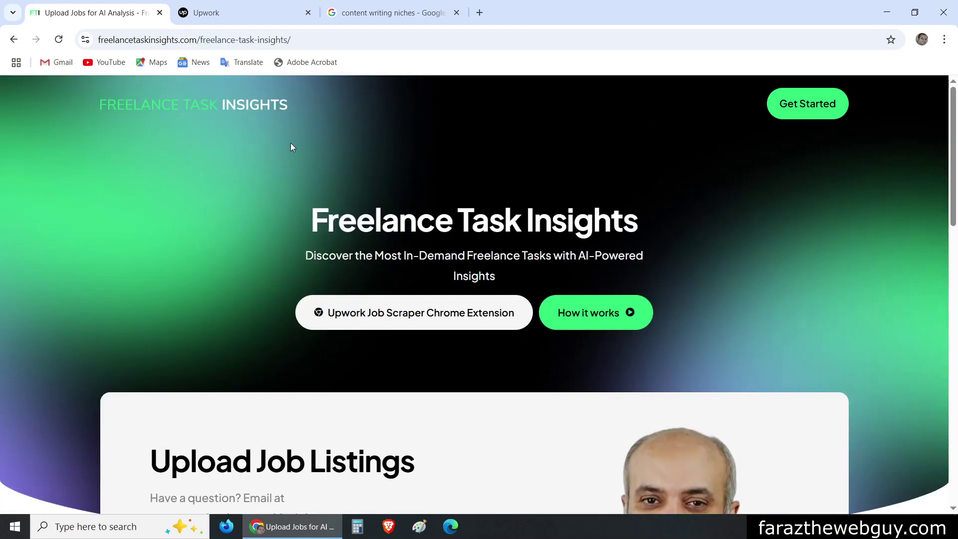
left_click(395, 312)
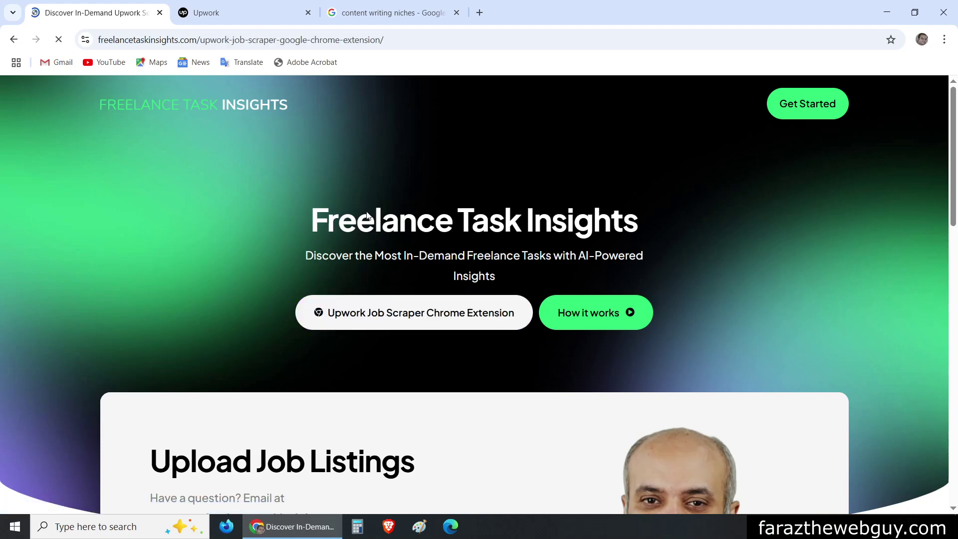
Download upwork-job-scraper.zip, then return to the Upwork Writing results
scroll(330, 218, "down", 20)
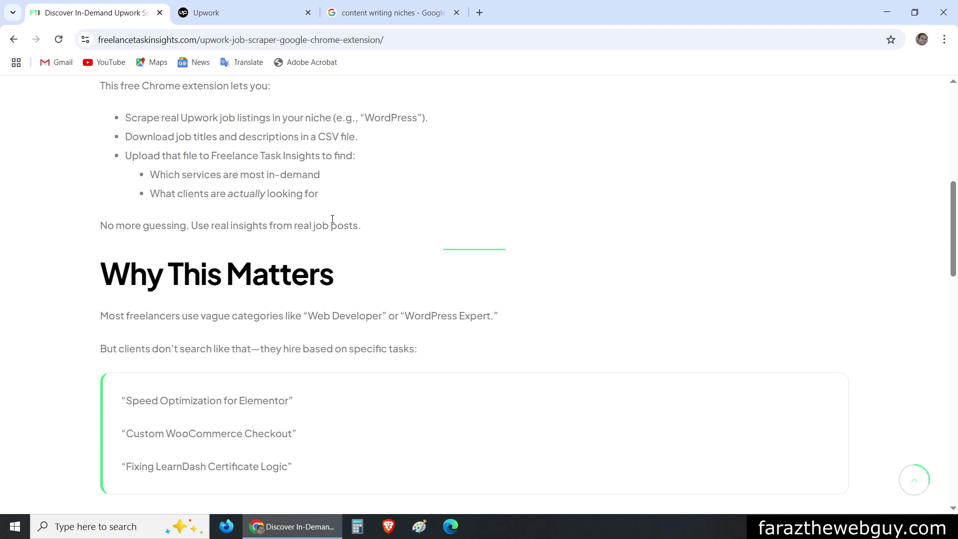
scroll(374, 220, "up", 7)
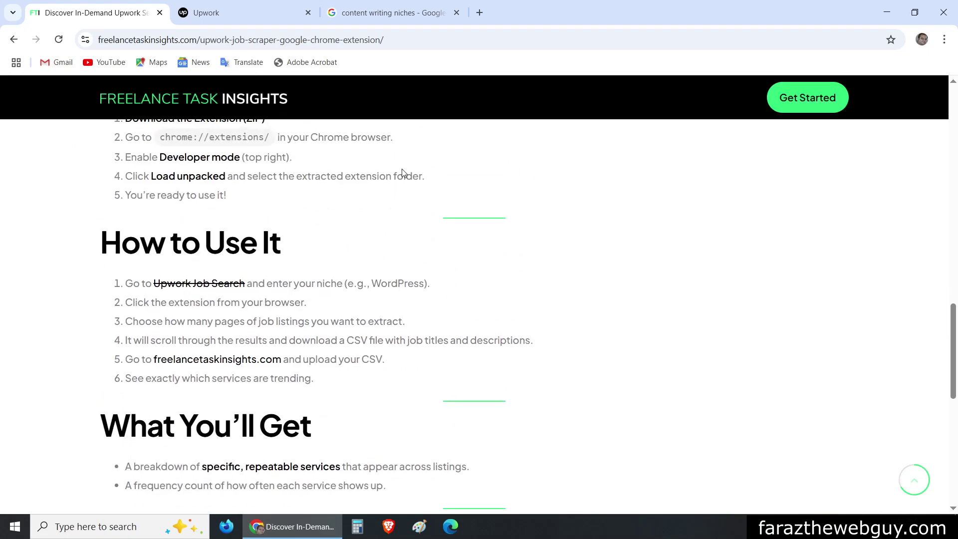
scroll(402, 173, "down", 5)
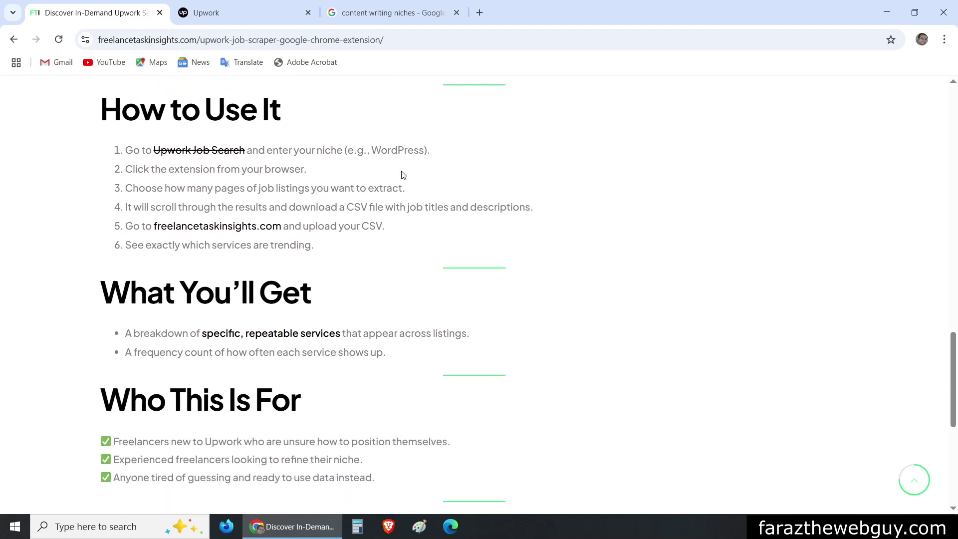
scroll(404, 173, "down", 4)
left_click(241, 264)
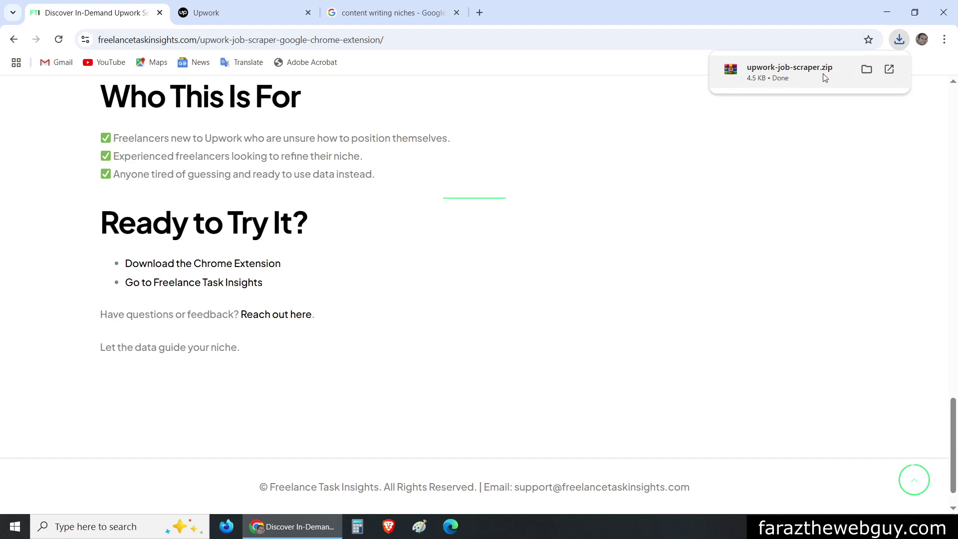
key("ctrl+Tab")
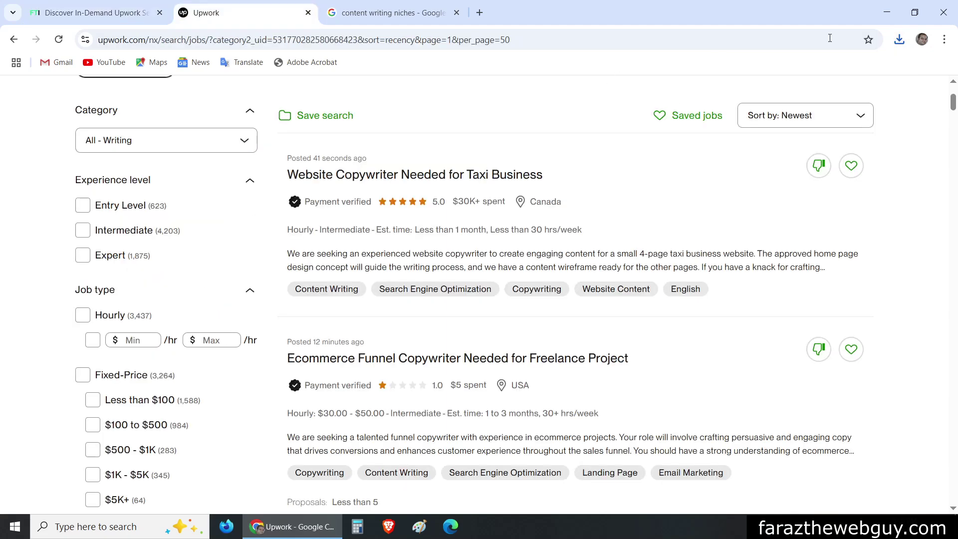
Open Chrome's Manage Extensions page and turn on Developer mode
left_click(946, 40)
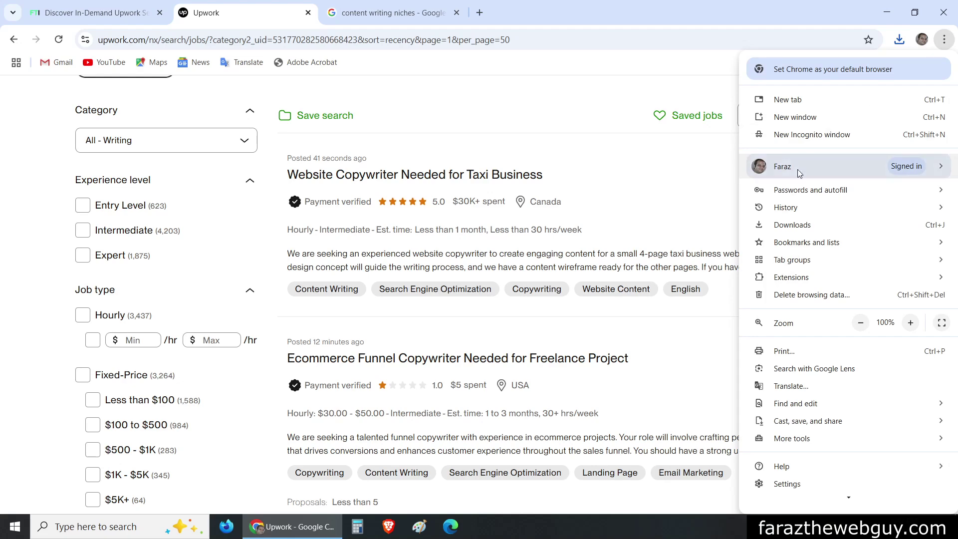
mouse_move(791, 278)
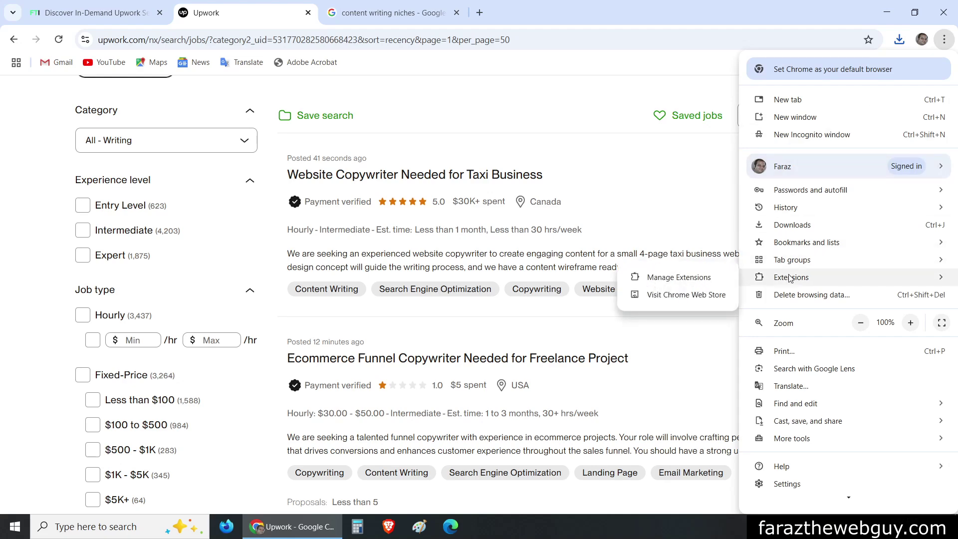
left_click(700, 282)
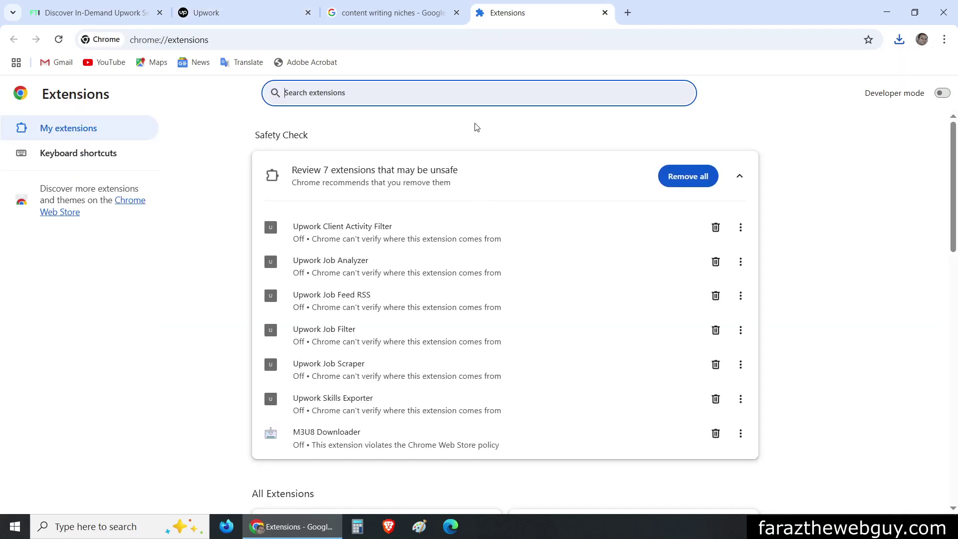
left_click(941, 94)
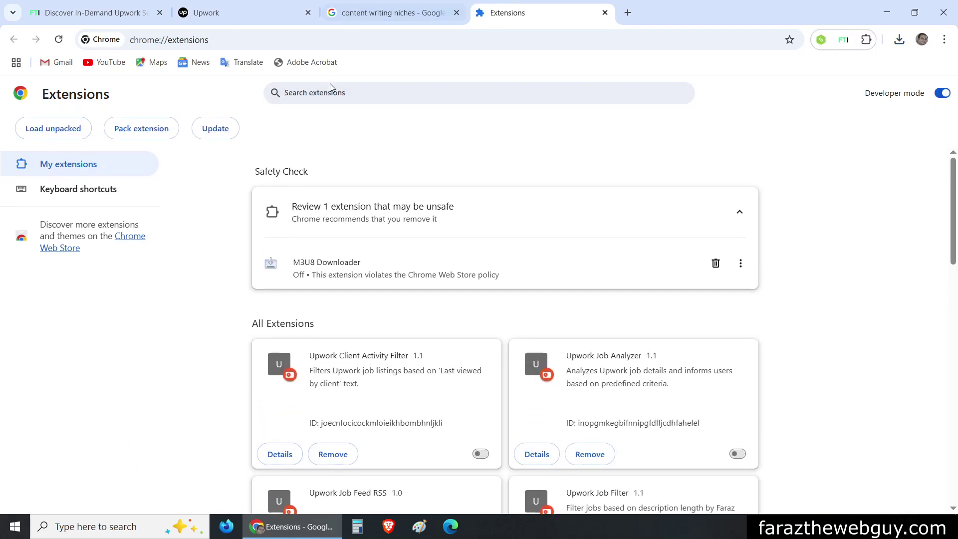
Load the upwork-job-scraper folder as an unpacked extension
left_click(54, 131)
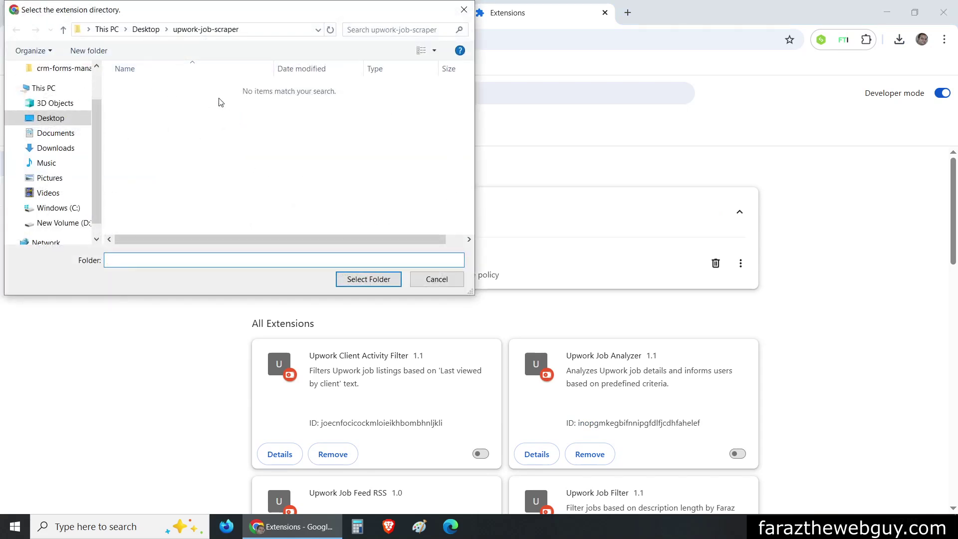
left_click(368, 280)
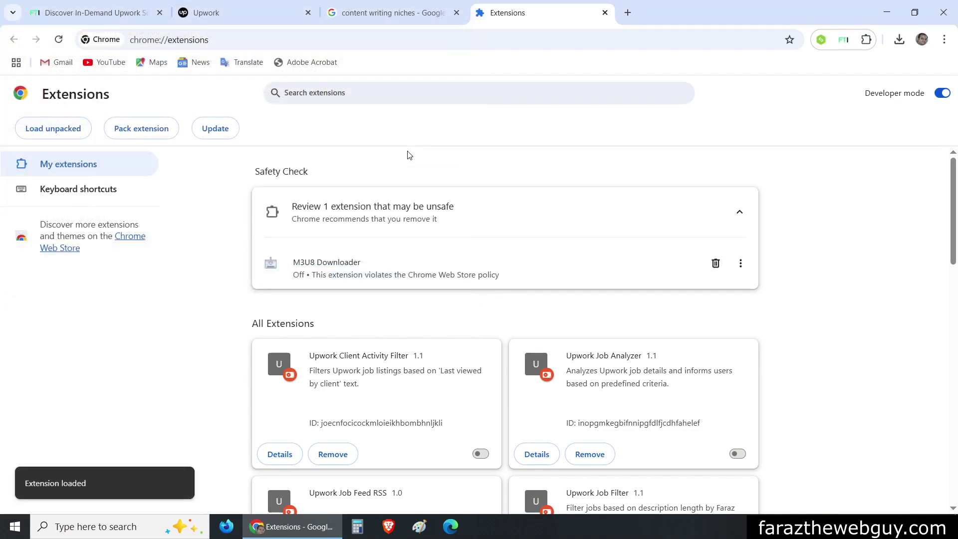
scroll(556, 273, "down", 3)
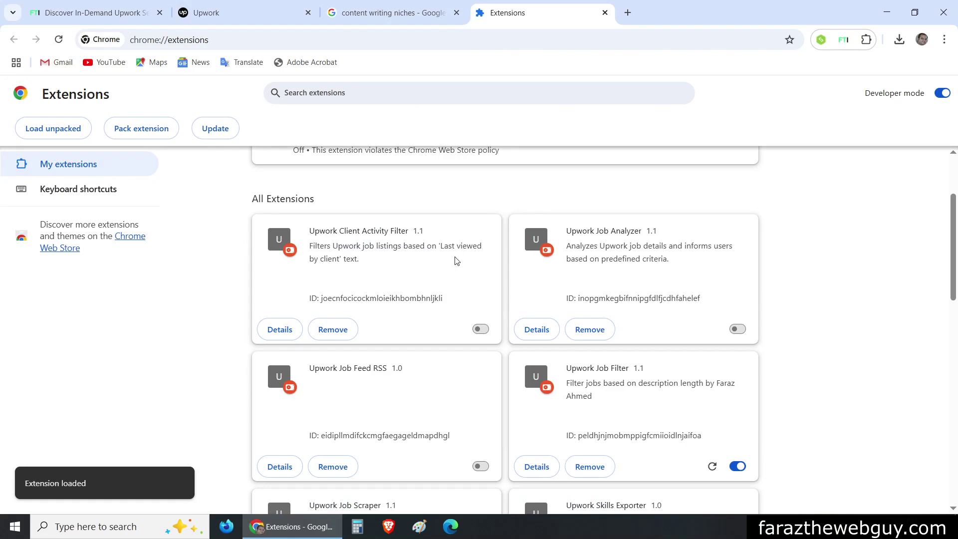
scroll(457, 295, "down", 4)
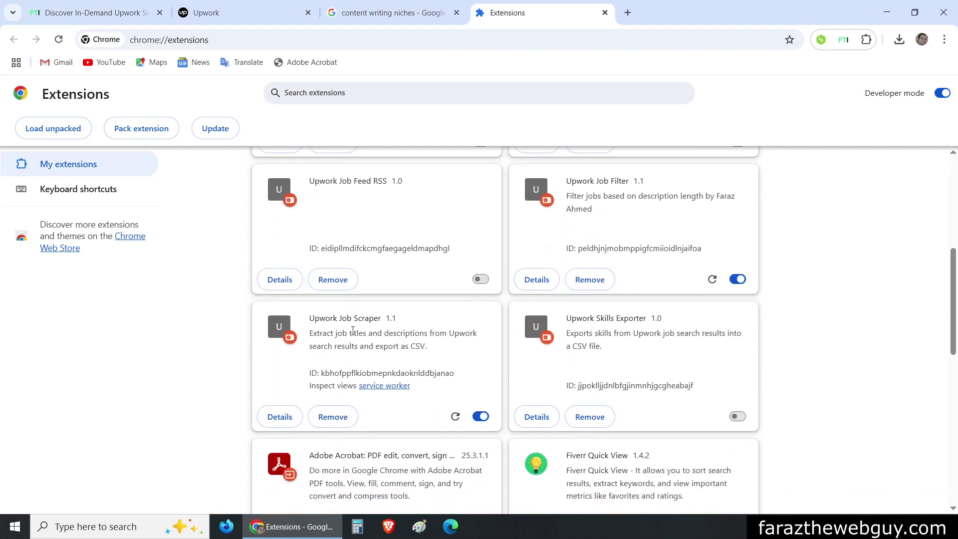
Scroll through the Upwork Writing job list, then go to the Upwork Job Scraper page
left_click(255, 16)
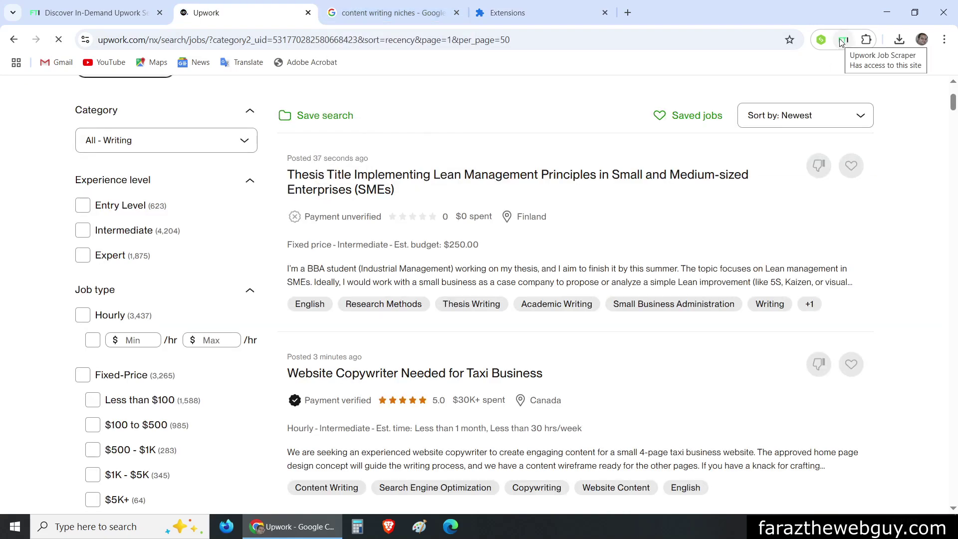
scroll(549, 279, "down", 15)
scroll(547, 287, "down", 20)
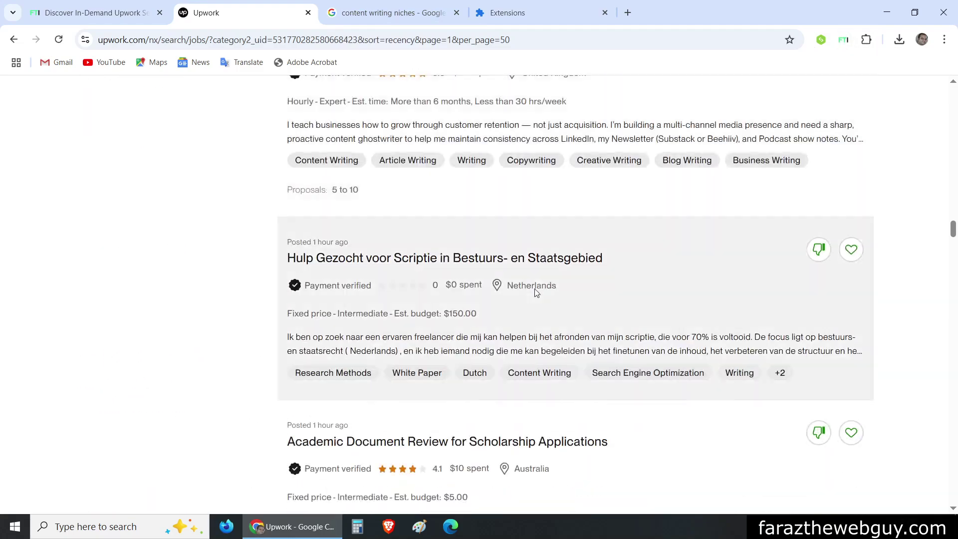
scroll(536, 292, "down", 20)
scroll(536, 292, "down", 20)
left_click_drag(953, 345, 942, 93)
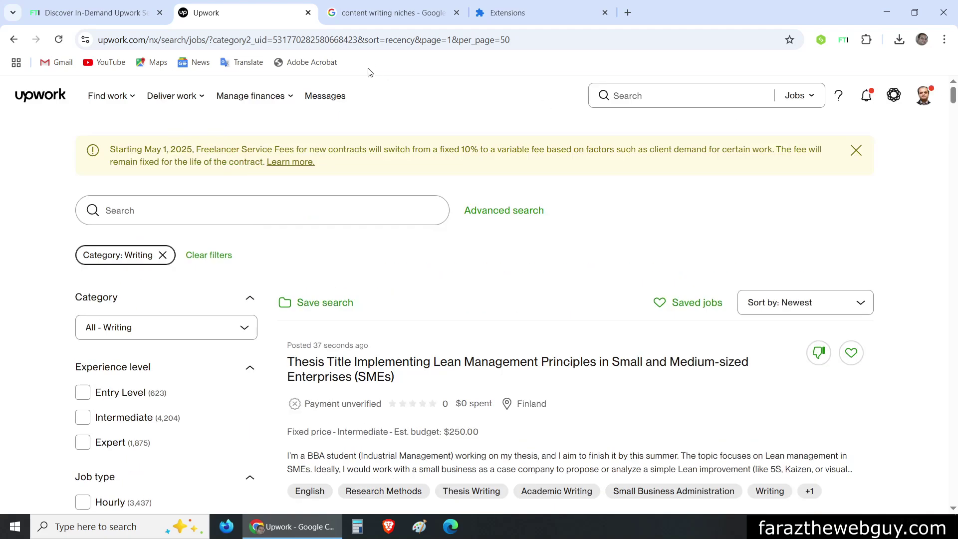
left_click(57, 13)
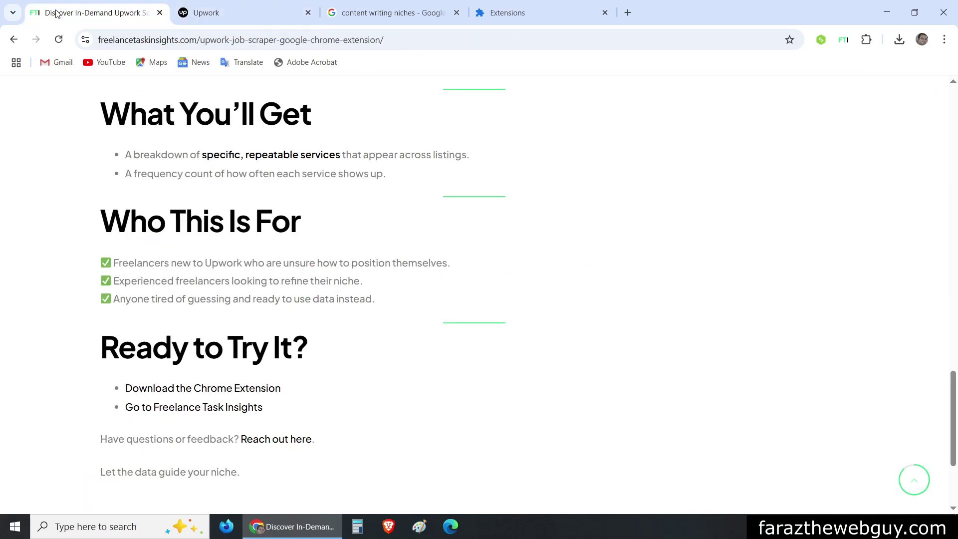
Return to the Upwork Writing job results sorted by Newest
left_click(238, 13)
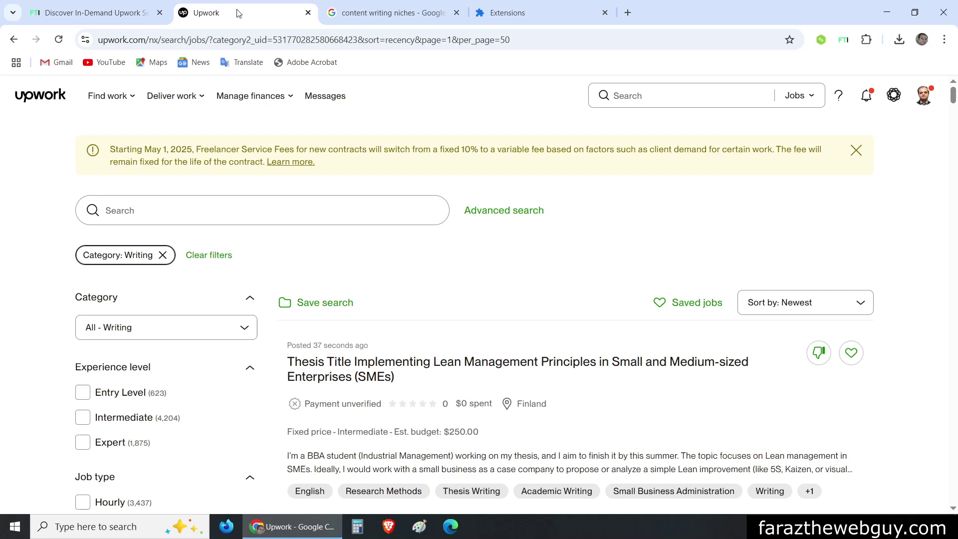
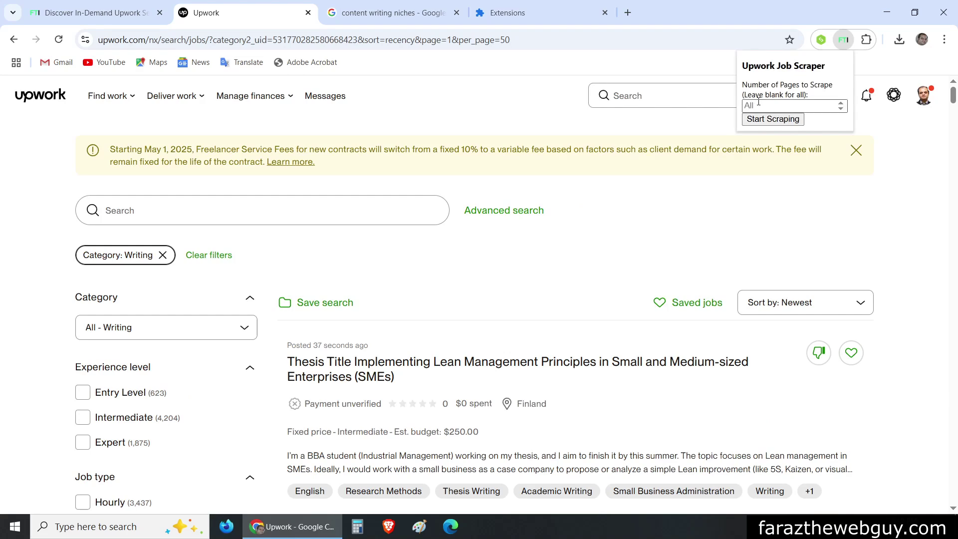
Review the Freelance Task Insights upload rules, noting the 1000-record limit
type("20")
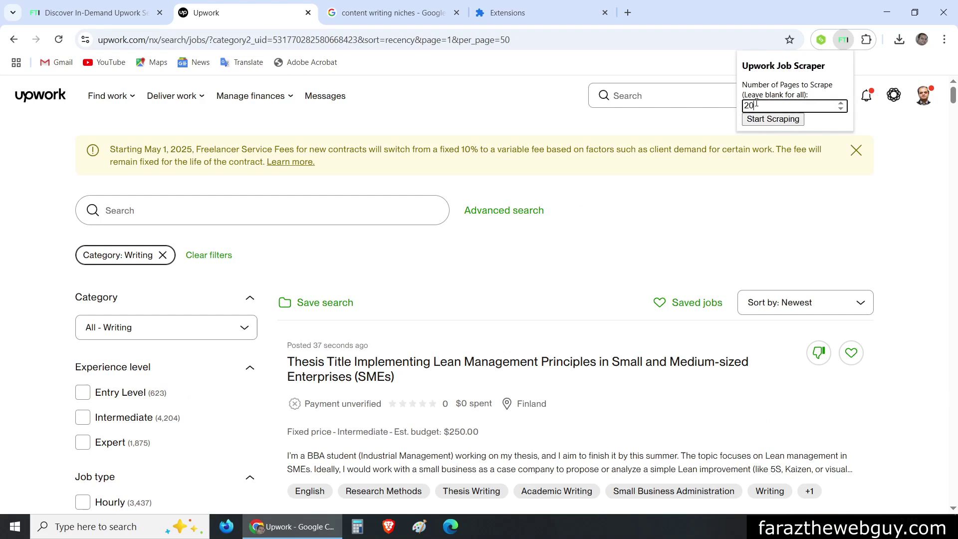
left_click(95, 13)
scroll(411, 187, "down", 2)
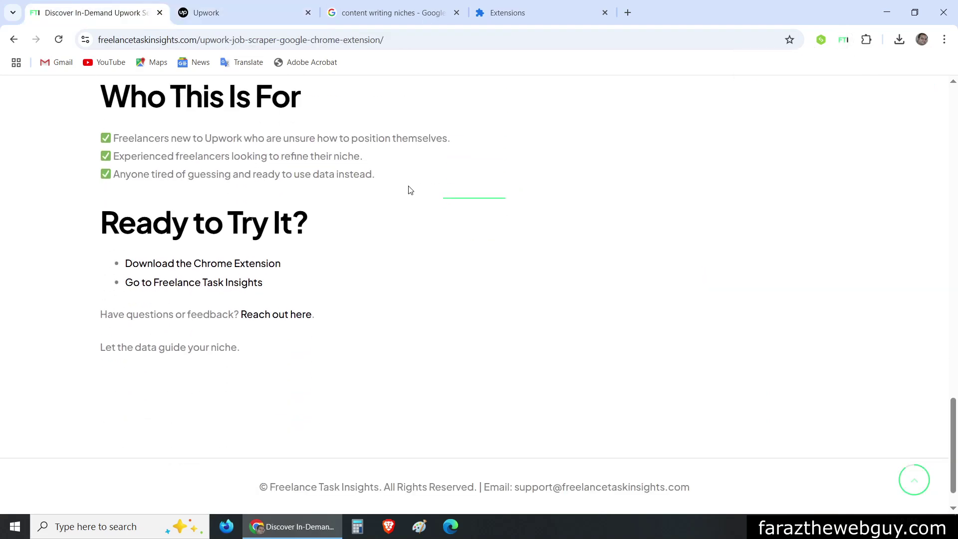
scroll(409, 188, "up", 9)
scroll(410, 190, "down", 7)
left_click(14, 39)
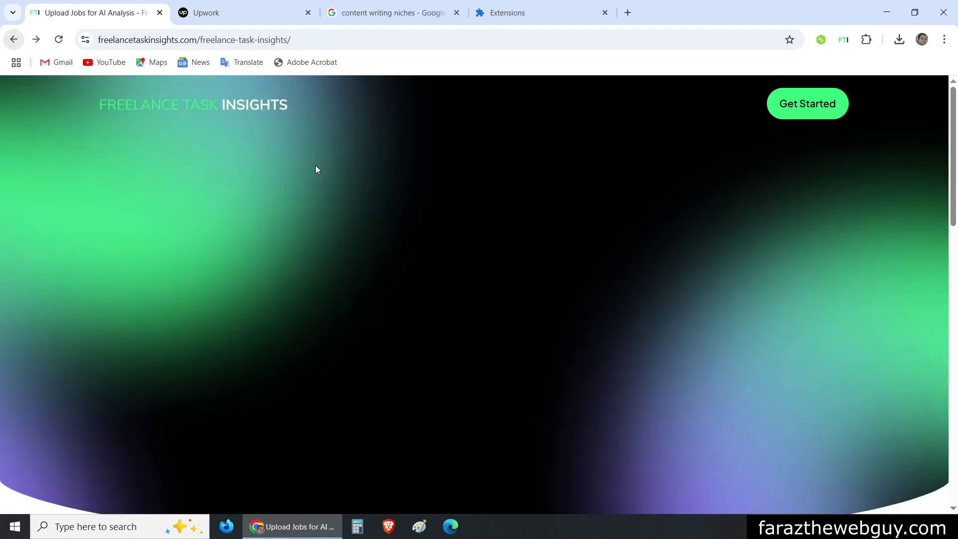
scroll(528, 225, "down", 10)
double_click(339, 292)
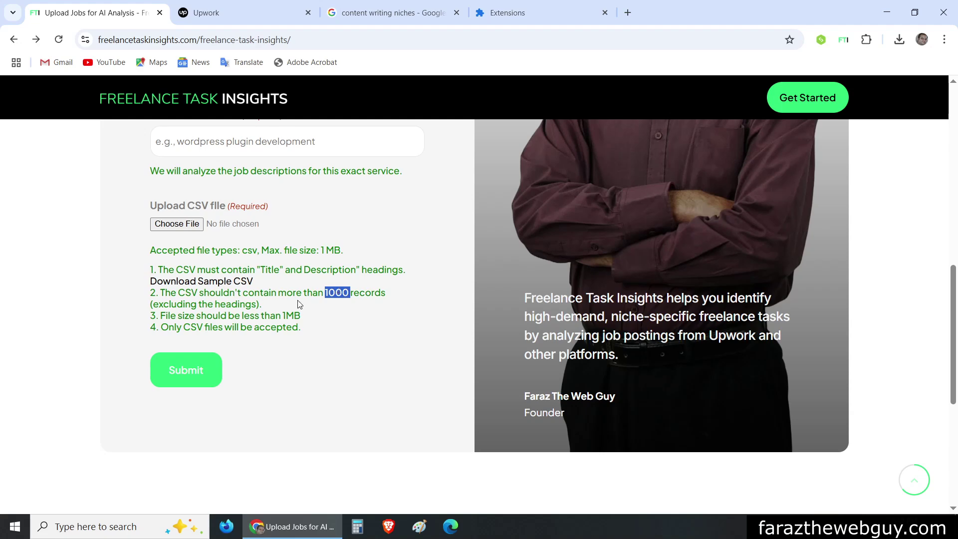
Set the Upwork Job Scraper's number of pages to 20
left_click(234, 13)
left_click(843, 41)
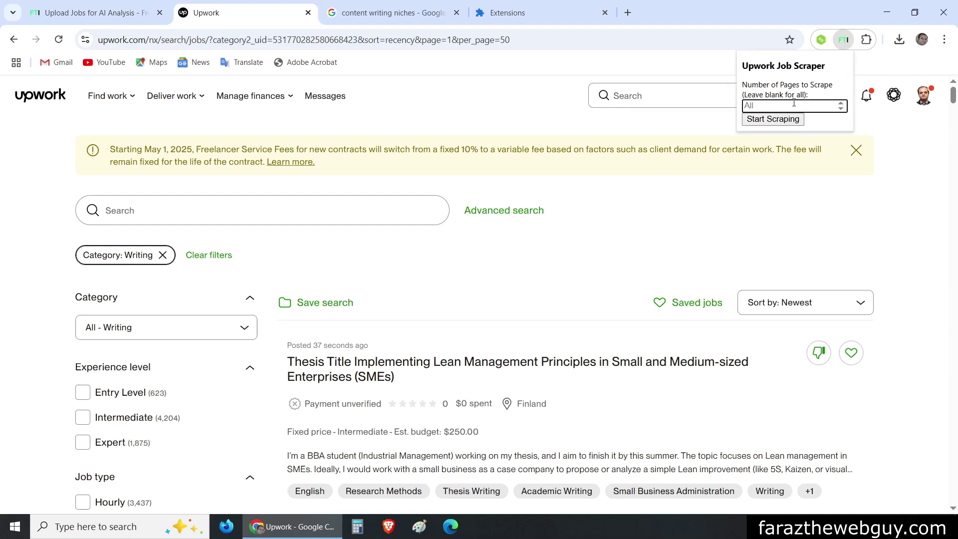
type("10")
left_click_drag(953, 100, 956, 55)
left_click(843, 39)
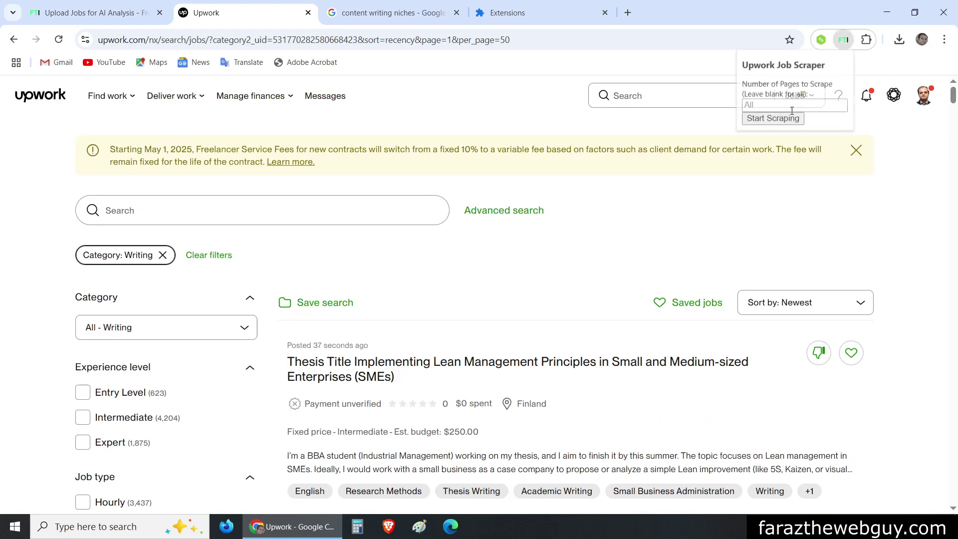
left_click(785, 104)
type("20")
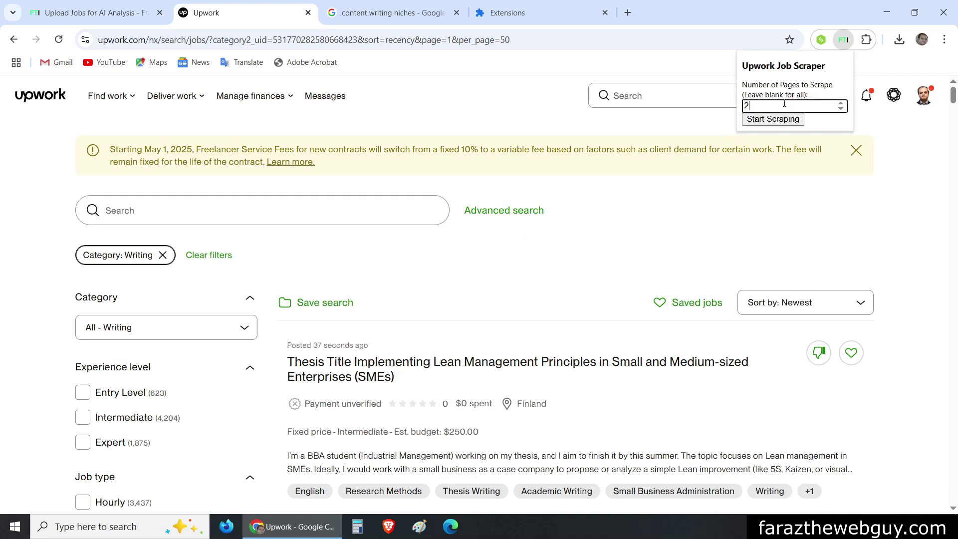
Scrape 20 pages of Upwork writing jobs, downloading the 965 KB upwork_jobs.csv file
left_click(755, 122)
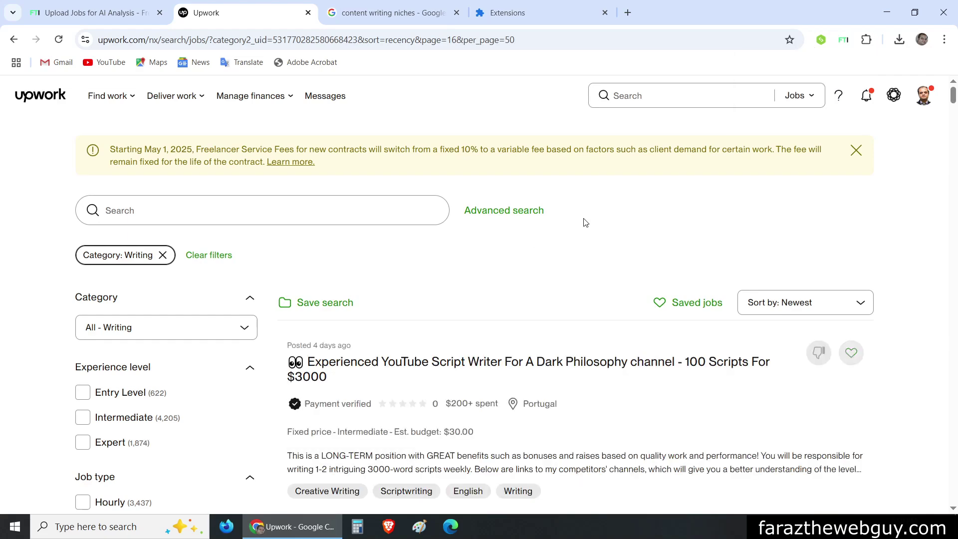
scroll(582, 220, "down", 5)
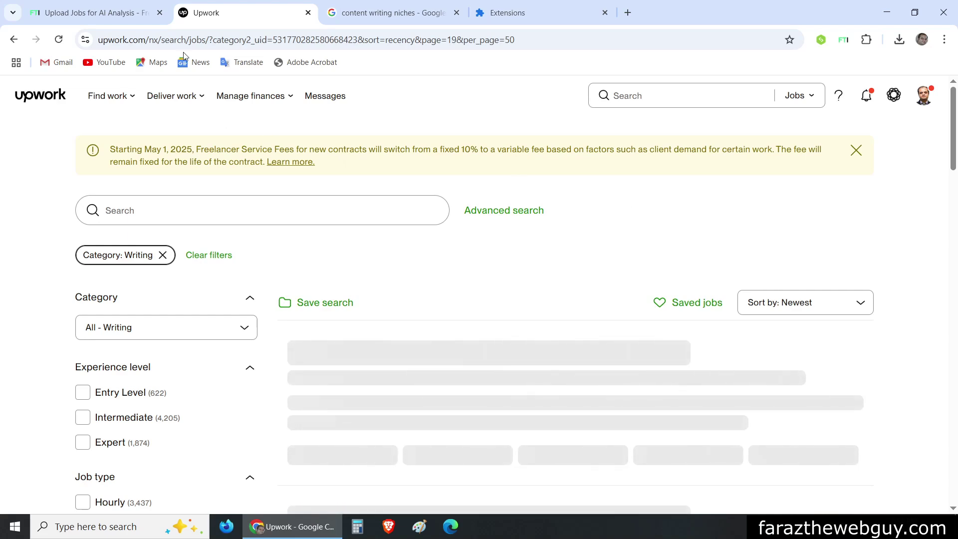
left_click(129, 14)
scroll(340, 220, "down", 10)
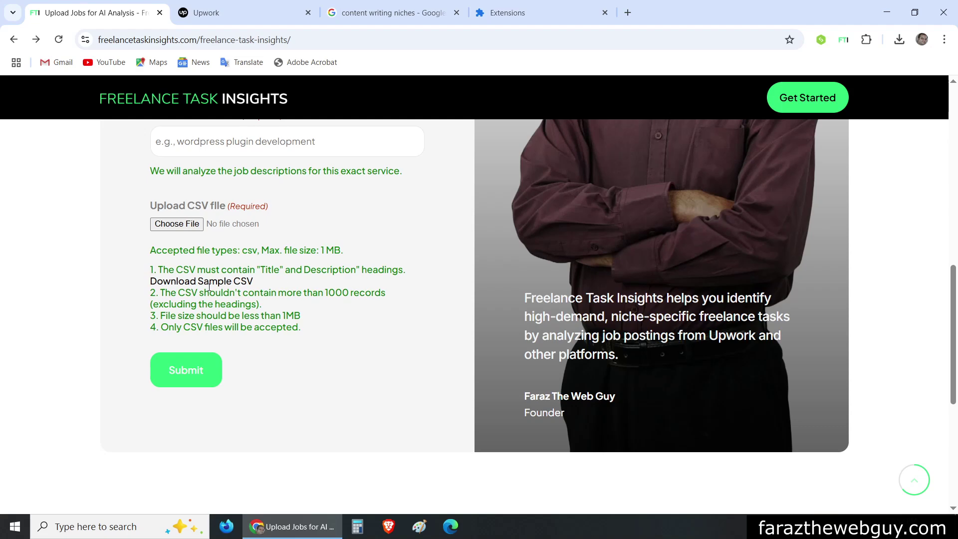
left_click(259, 11)
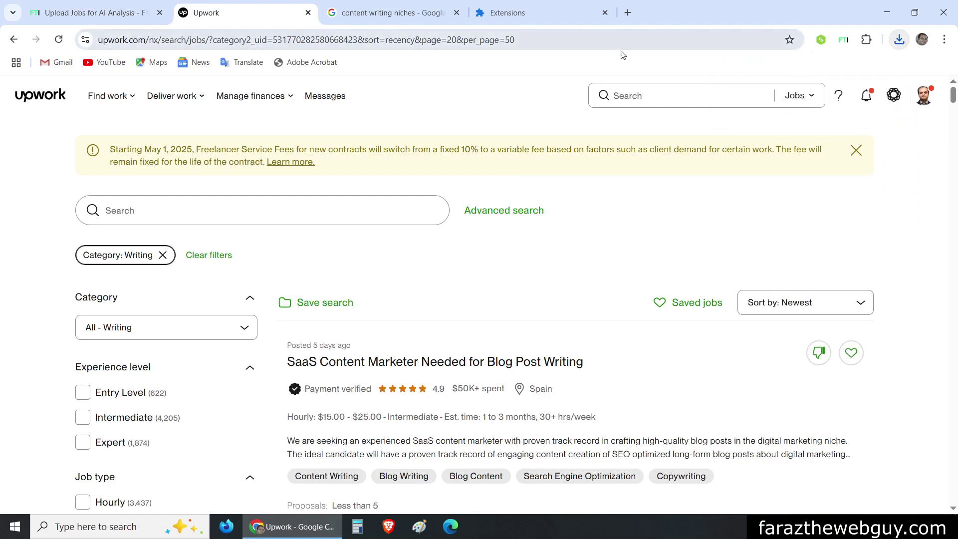
Enter the report email address in both the Enter Email and Confirm Email fields
left_click(86, 17)
scroll(336, 179, "up", 5)
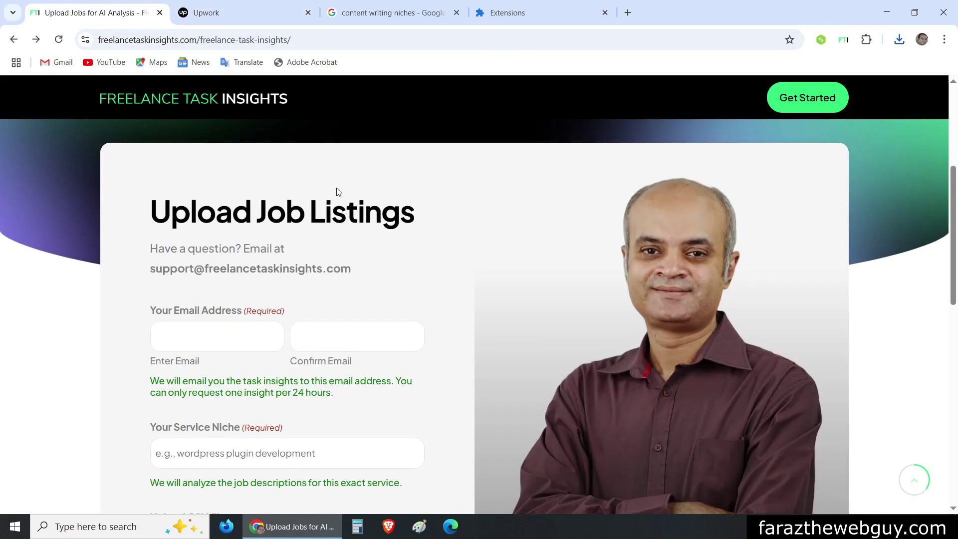
left_click(243, 269)
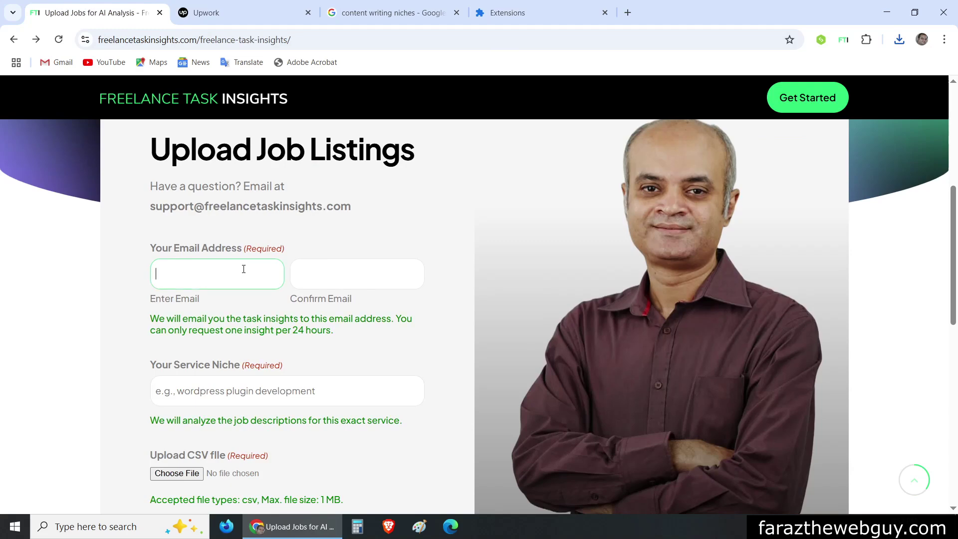
key("ctrl+a")
key("ctrl+c")
left_click(368, 259)
key("ctrl+v")
Set the service niche to 'content writing for travel industry'
scroll(310, 304, "down", 1)
left_click(254, 331)
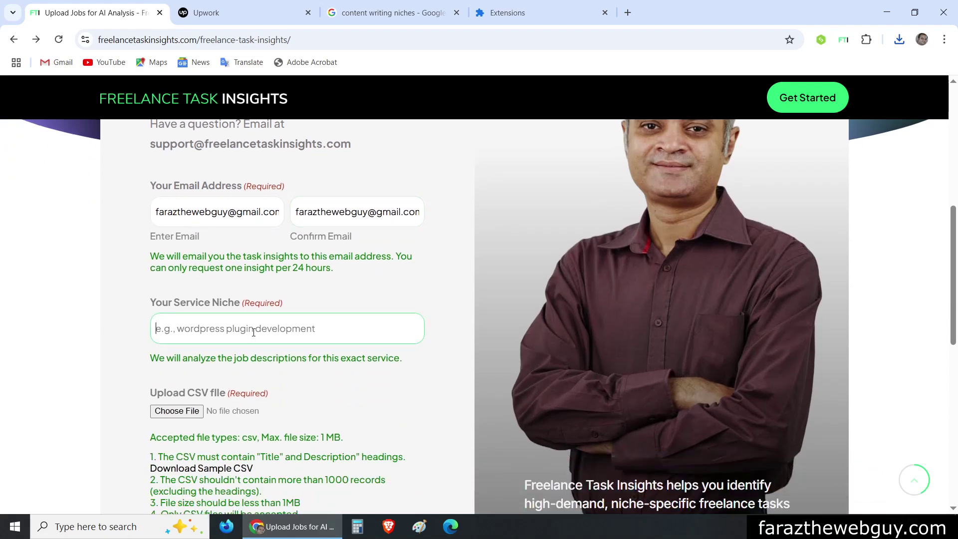
type("content")
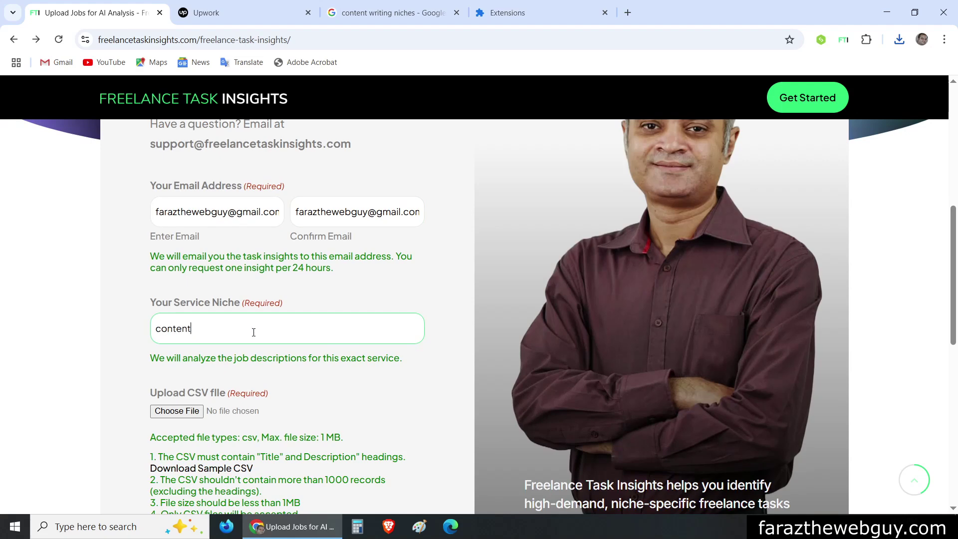
type(" writing for travel industry")
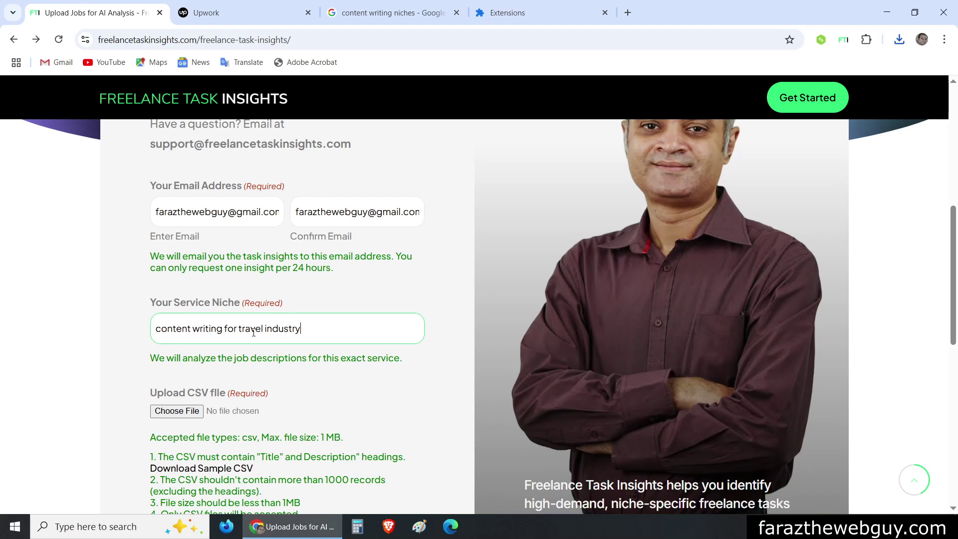
scroll(253, 332, "down", 2)
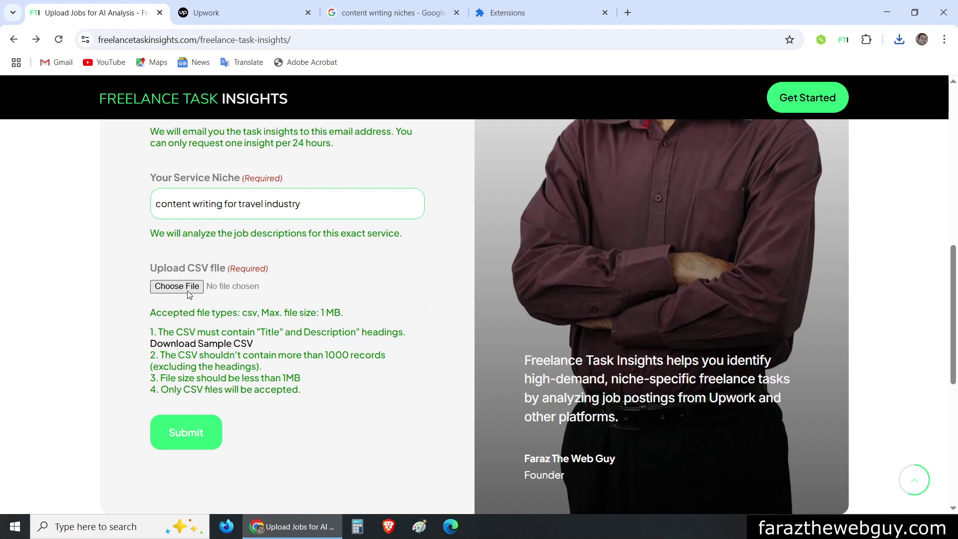
Attach the scraped upwork_jobs.csv and submit it for AI niche analysis
left_click_drag(212, 296, 169, 286)
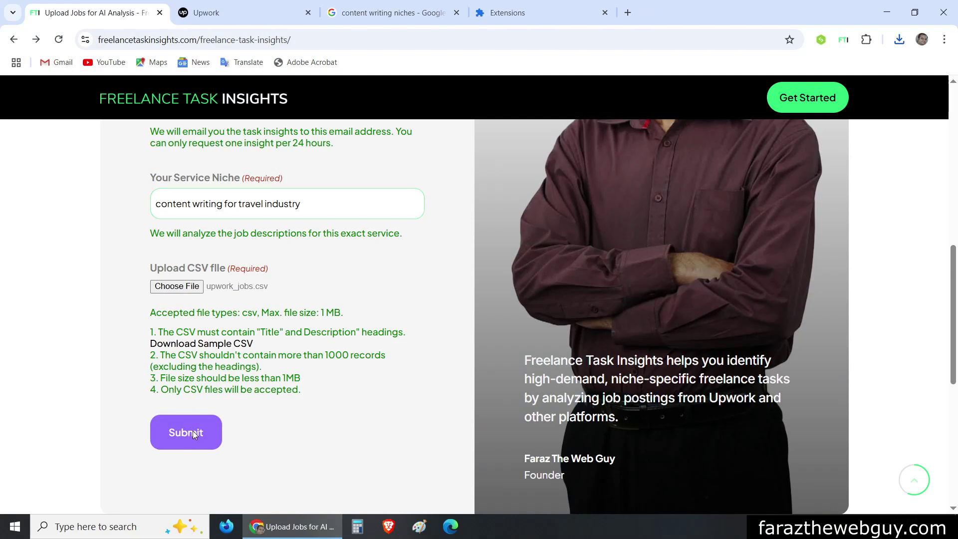
left_click(194, 434)
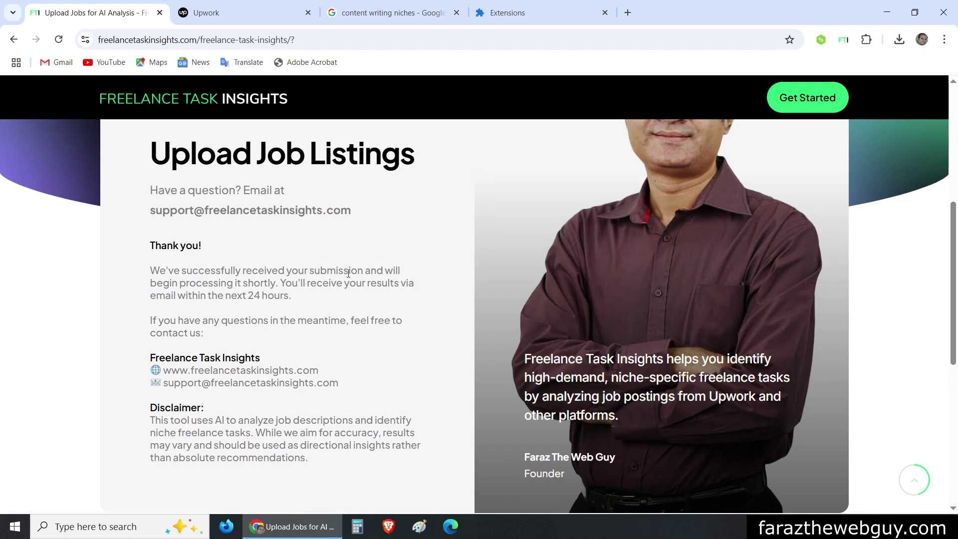
scroll(348, 273, "up", 1)
scroll(362, 295, "down", 2)
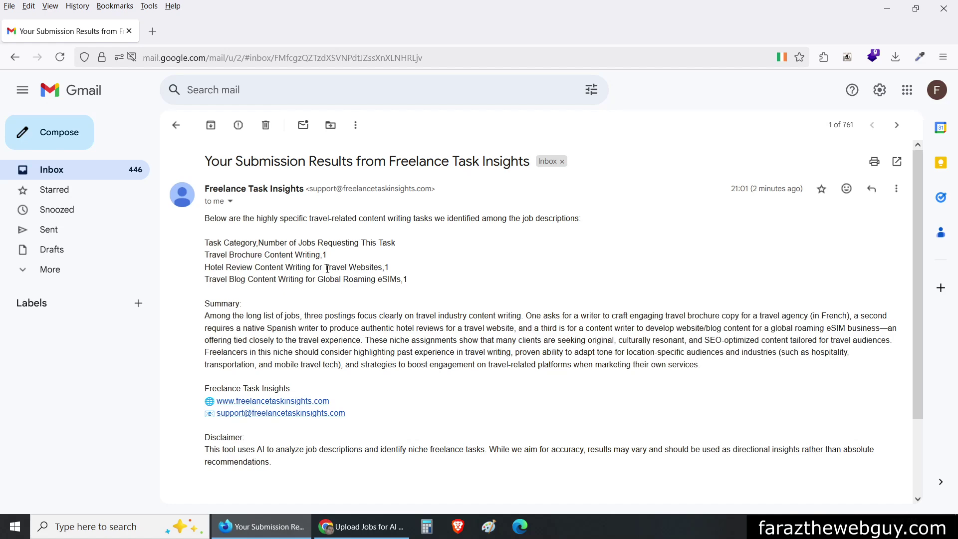
key("alt+Tab")
key("alt+Tab")
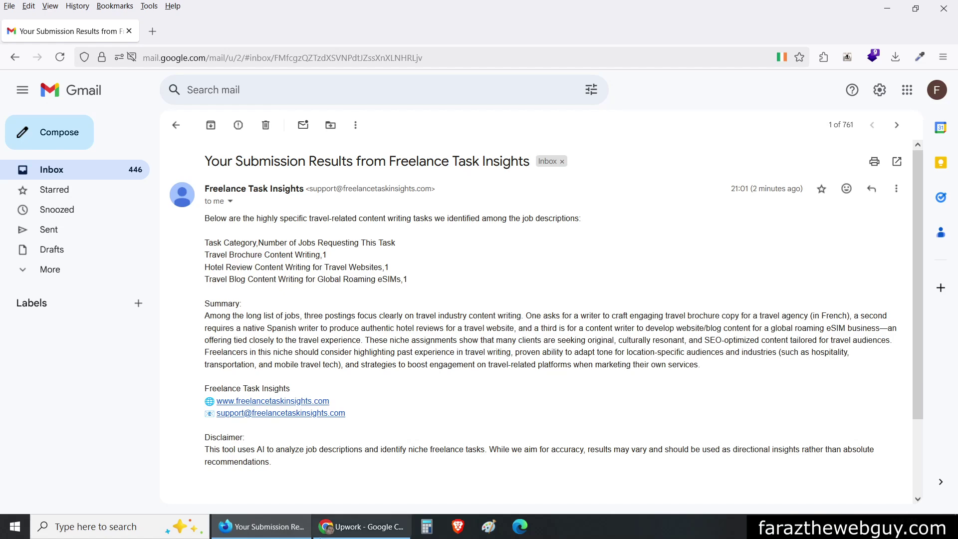
left_click(356, 527)
Replace the wordpress plugin search with an Upwork job search for 'content writing travel'
left_click(160, 202)
key("ctrl+v")
key("Return")
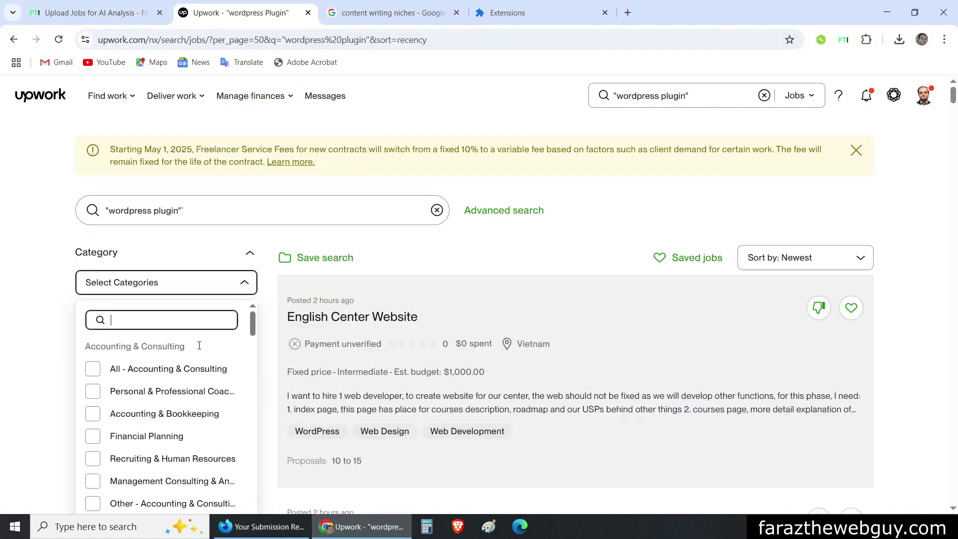
left_click_drag(181, 212, 106, 211)
type("cont")
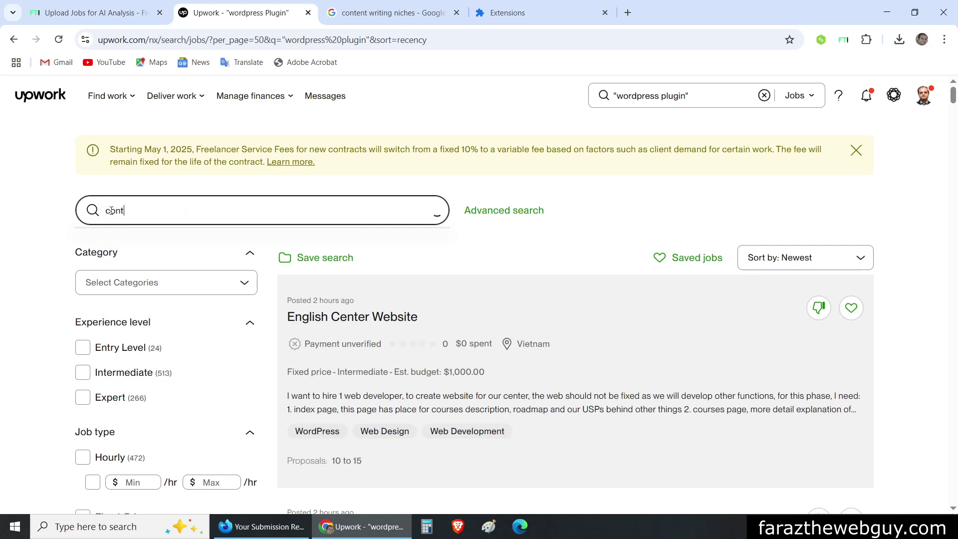
type("ent writing travel")
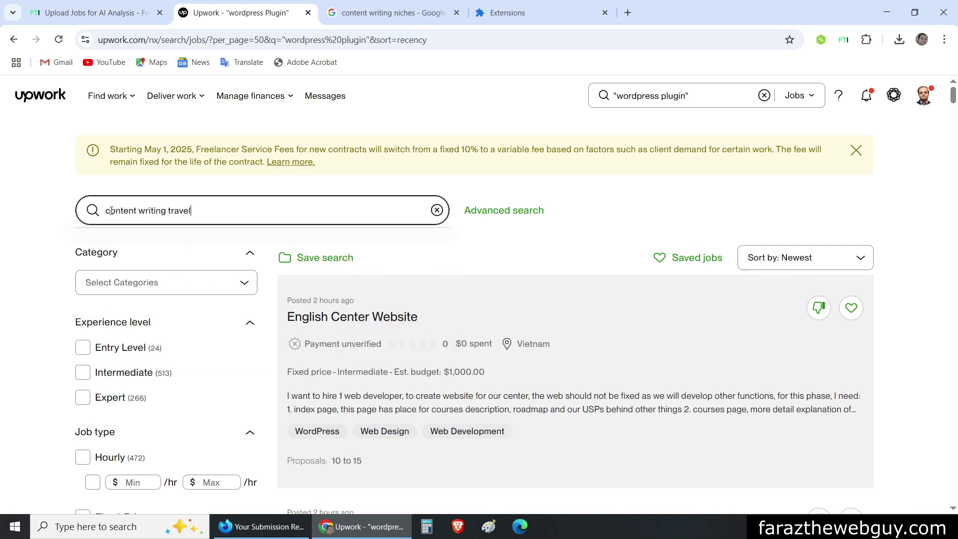
key("Return")
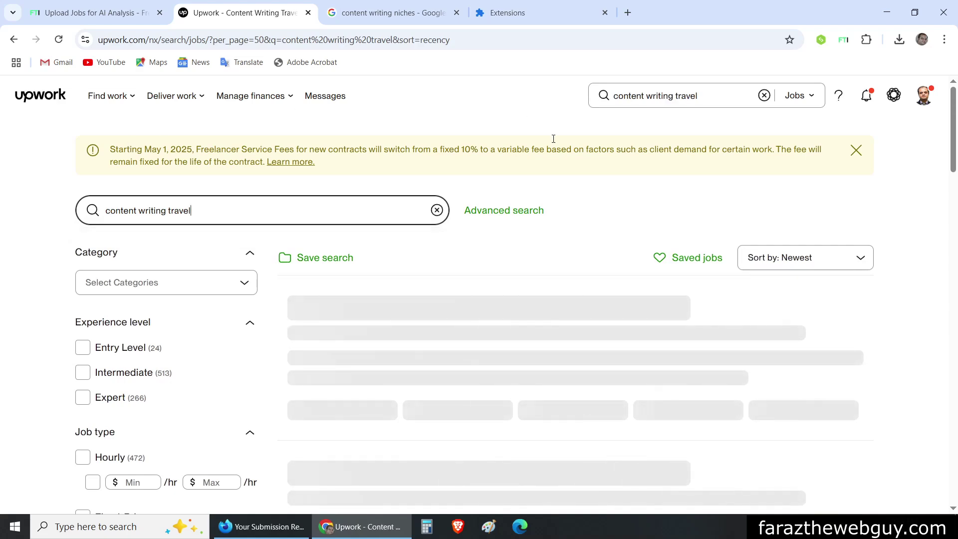
Scroll through the newest 'content writing travel' job listings
scroll(953, 94, "down", 2)
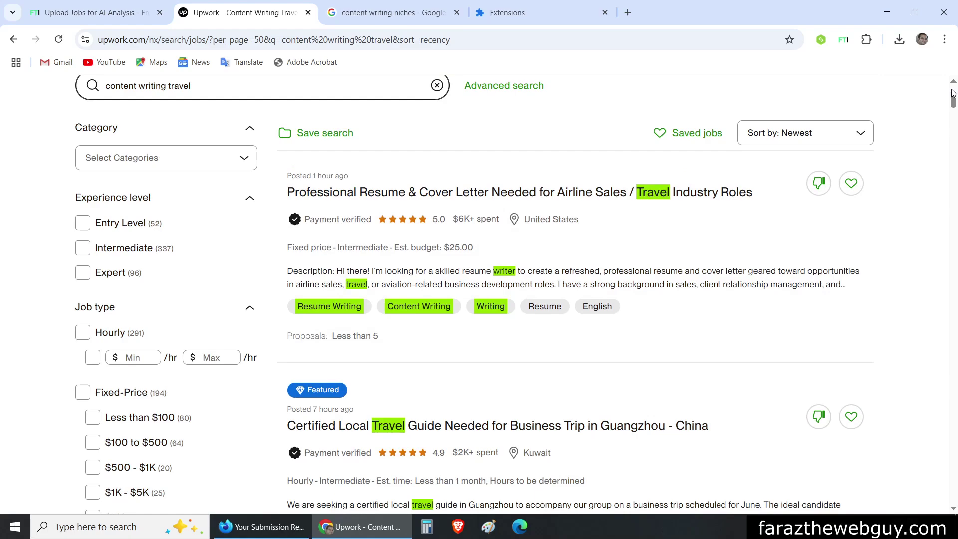
left_click_drag(953, 93, 952, 494)
left_click(844, 42)
left_click(567, 225)
left_click_drag(953, 489, 953, 93)
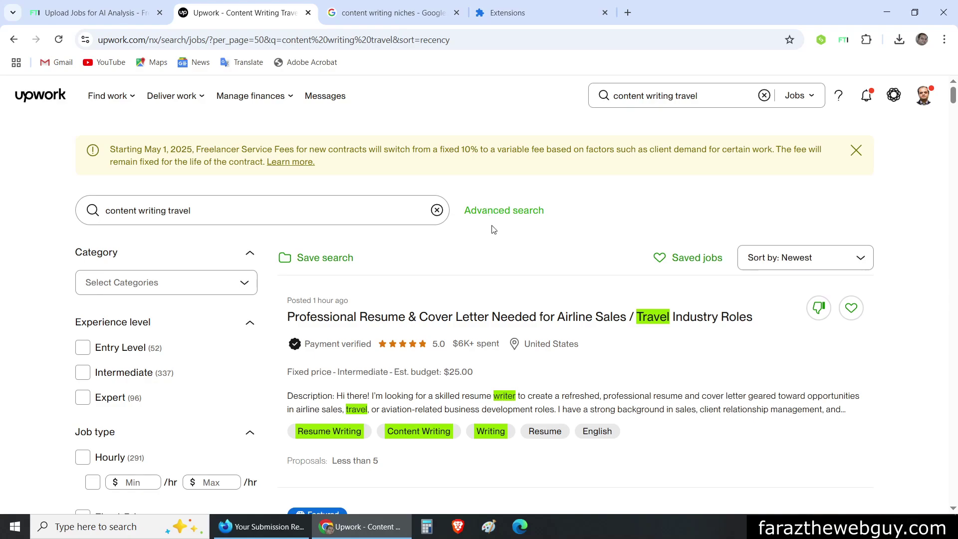
scroll(495, 220, "down", 20)
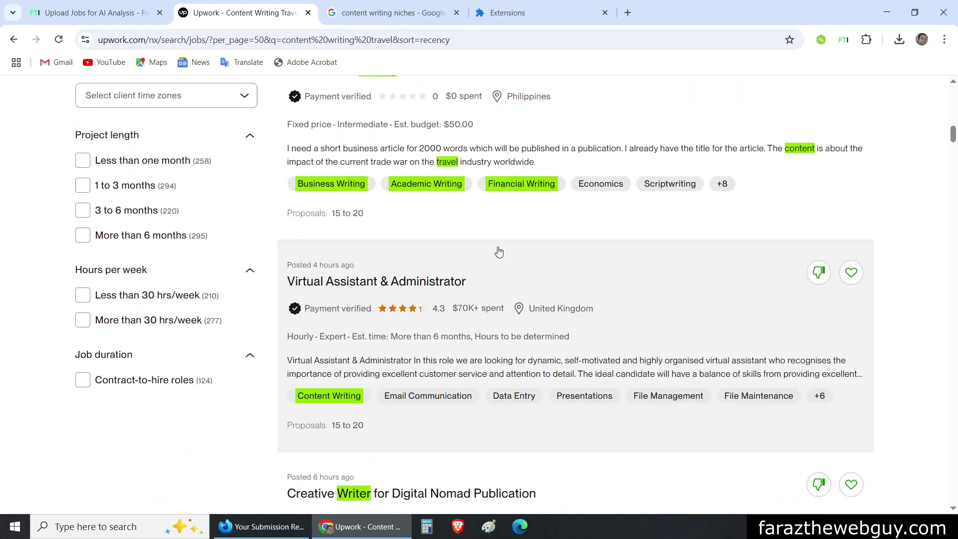
scroll(389, 219, "up", 10)
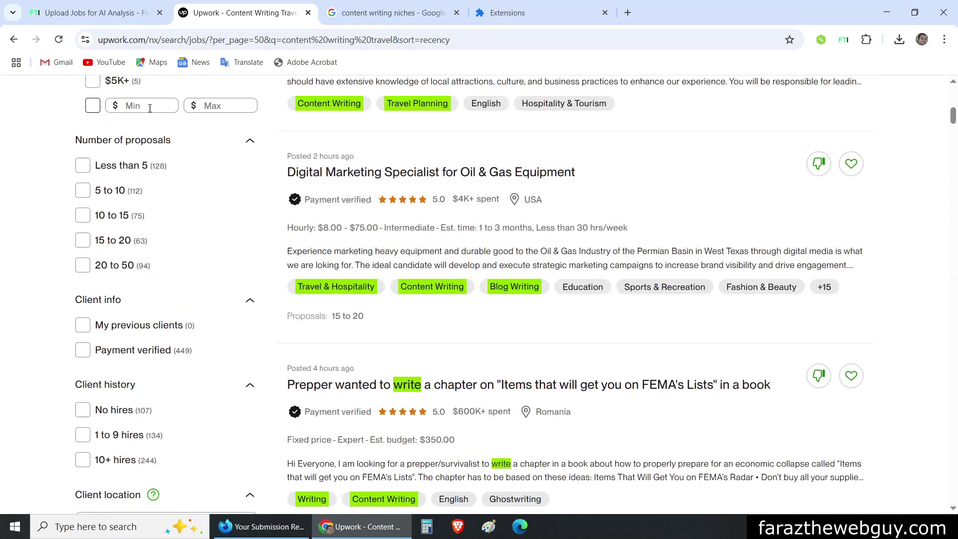
scroll(278, 166, "up", 1)
scroll(279, 166, "up", 2)
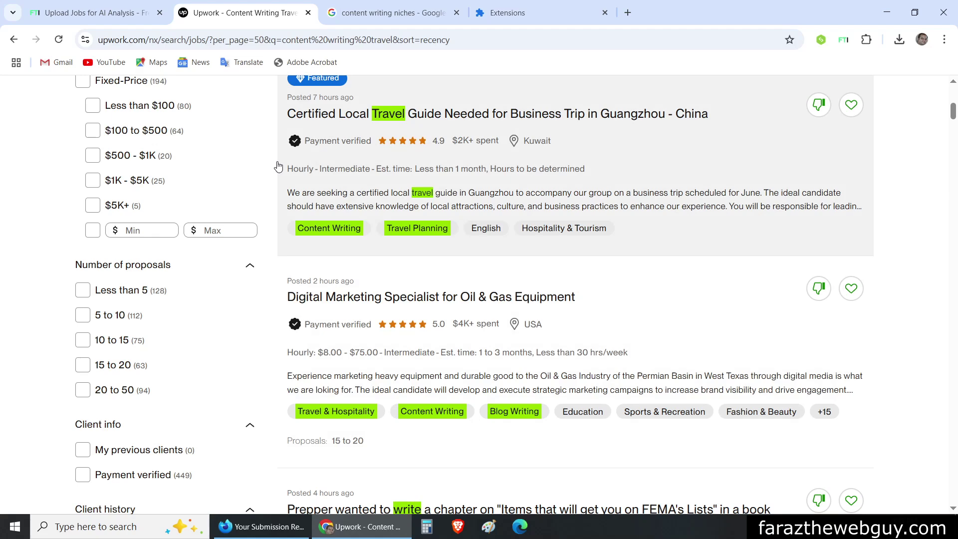
scroll(278, 166, "up", 9)
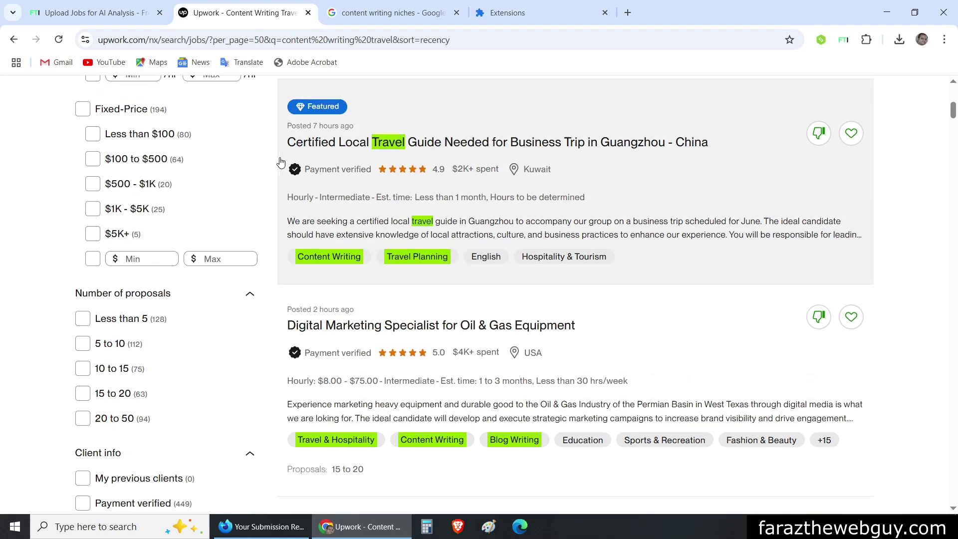
scroll(717, 368, "down", 7)
scroll(717, 367, "down", 6)
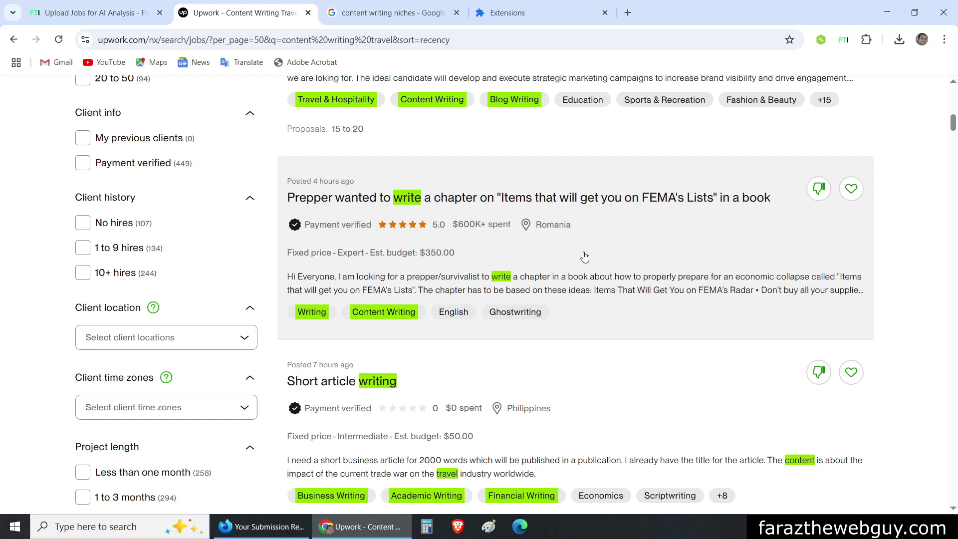
left_click(238, 529)
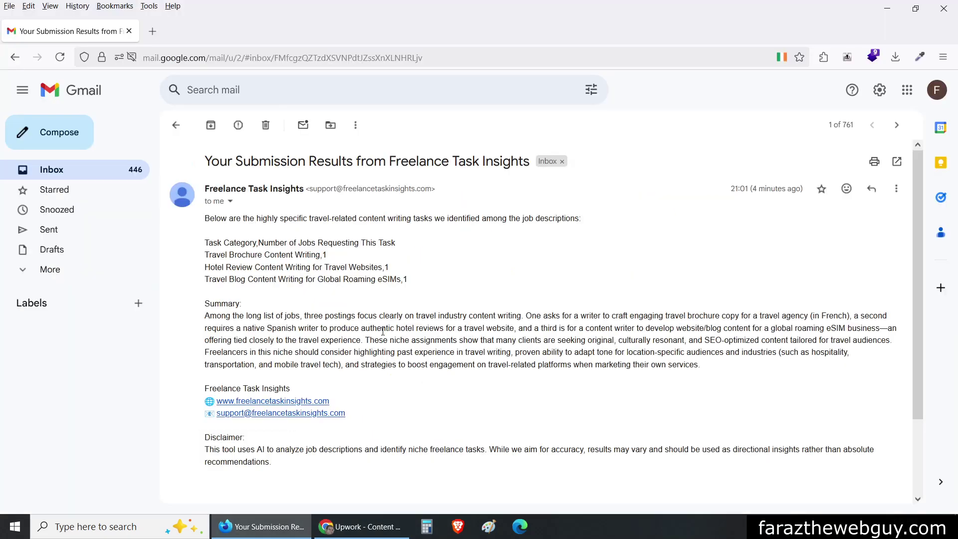
left_click(341, 533)
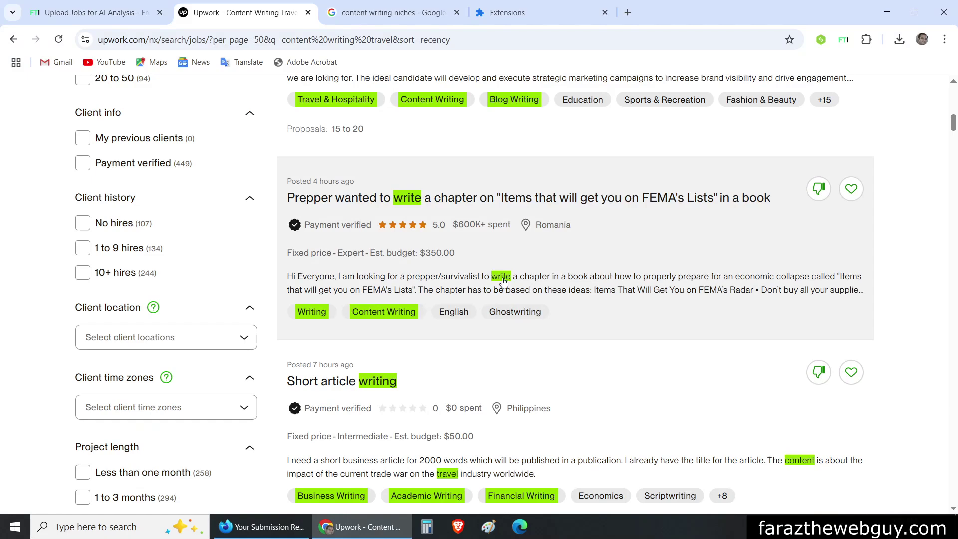
scroll(517, 310, "down", 10)
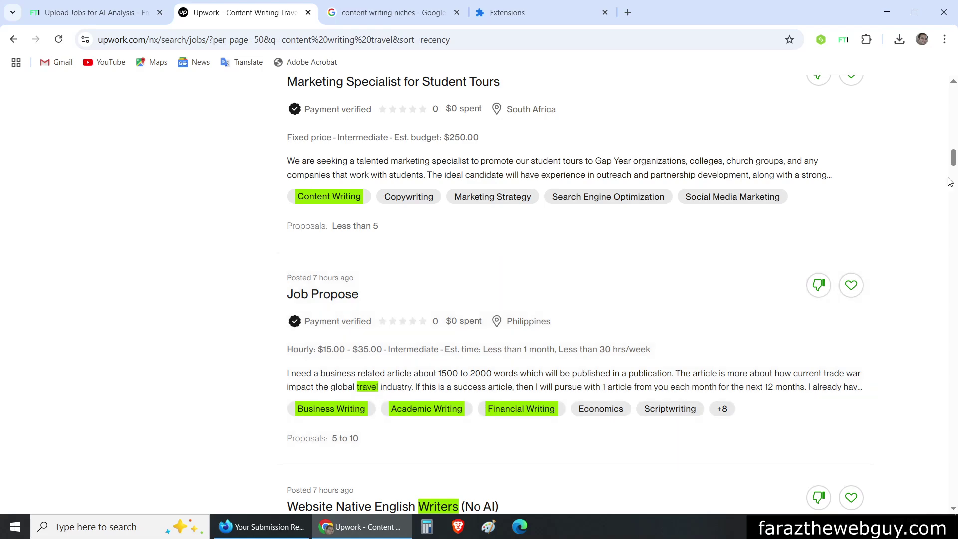
left_click_drag(953, 158, 955, 69)
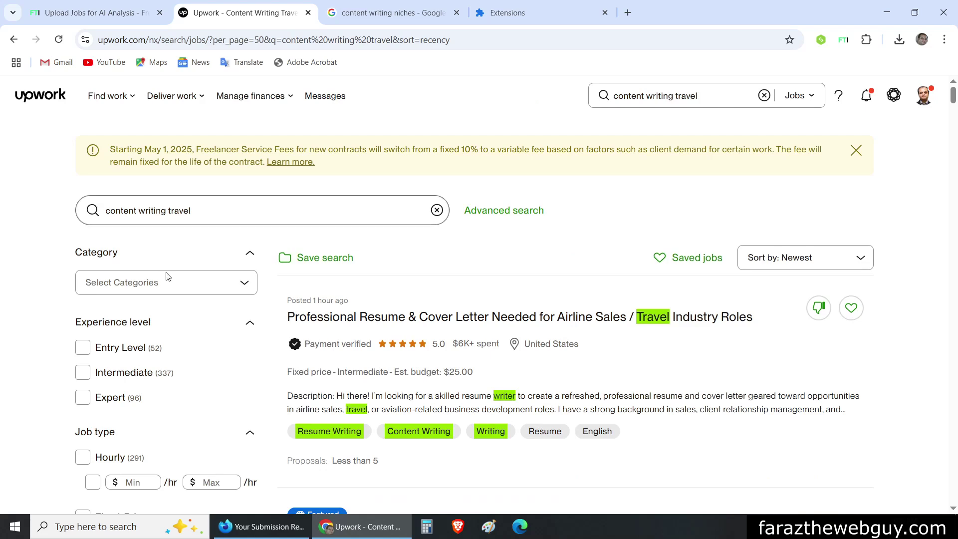
left_click(215, 255)
left_click(188, 253)
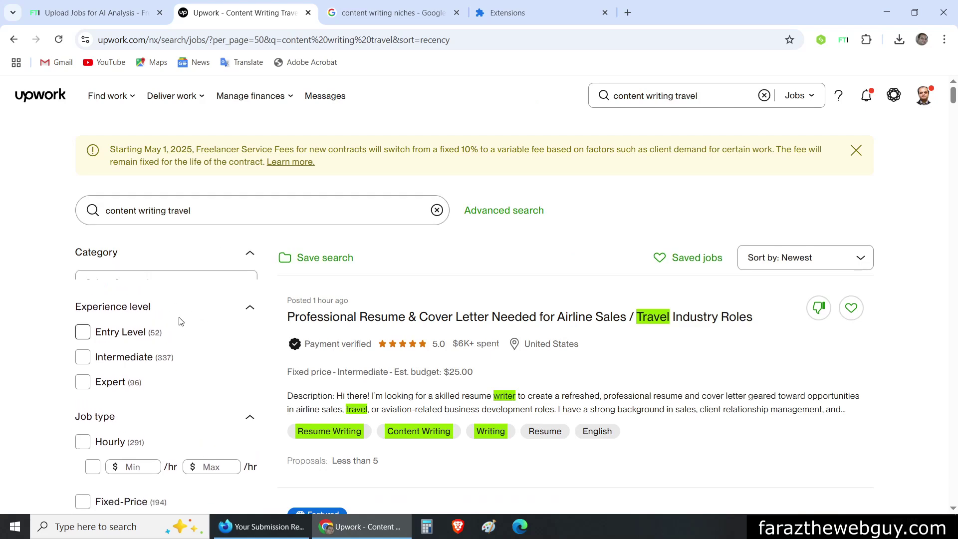
scroll(179, 294, "down", 1)
left_click(177, 230)
left_click_drag(264, 149, 105, 150)
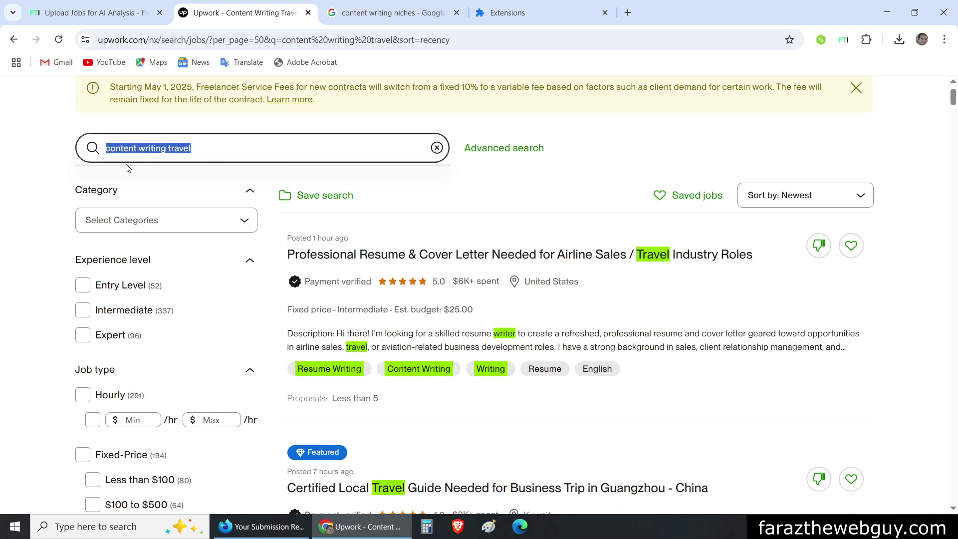